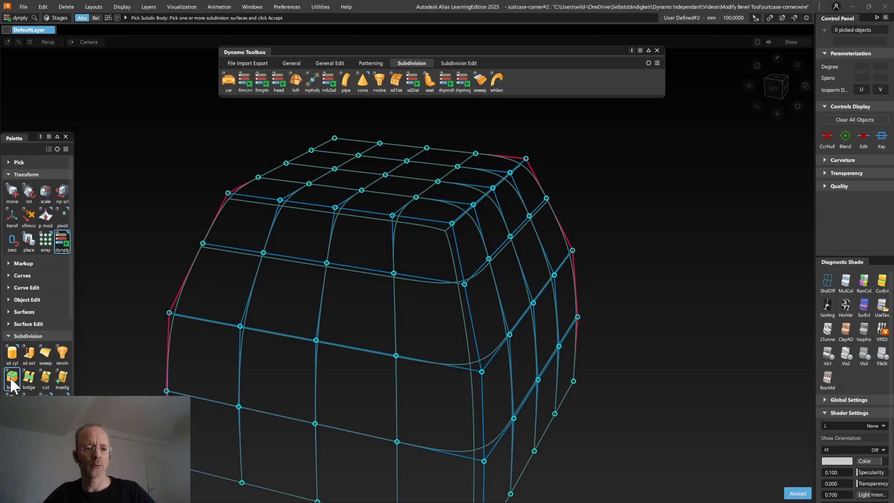
Bevel the upper front and side edges of the suitcase-corner subdiv with a distance of 170 and 1 division.
left_click(11, 379)
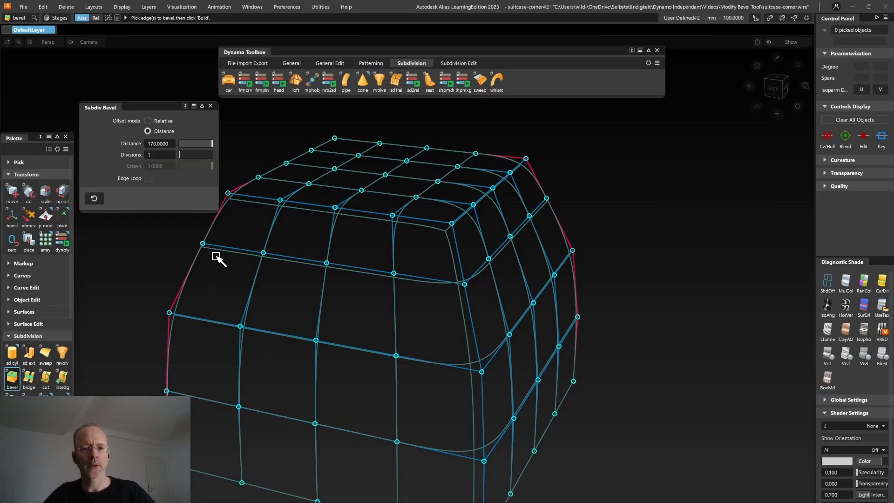
left_click(260, 202)
left_click(428, 218)
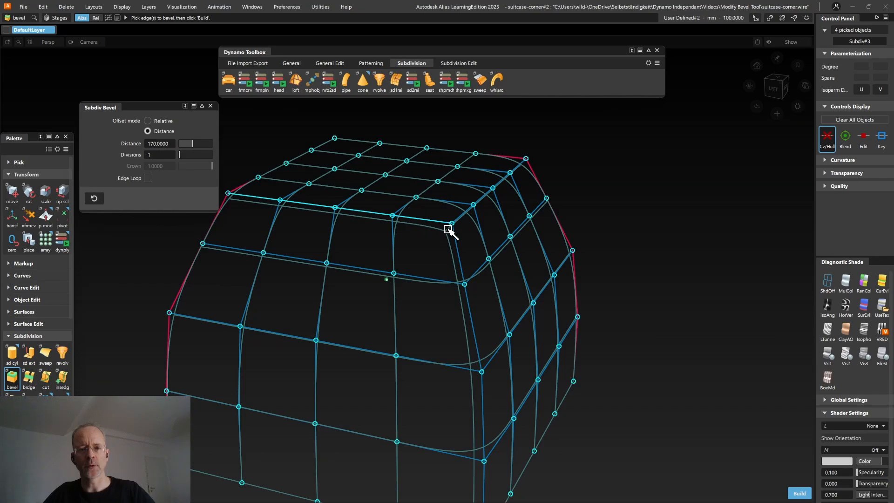
left_click(484, 196)
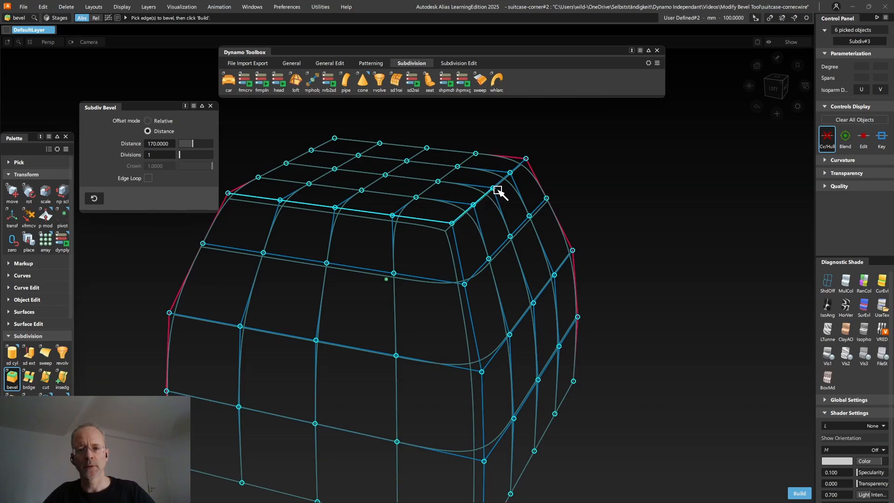
left_click(501, 181)
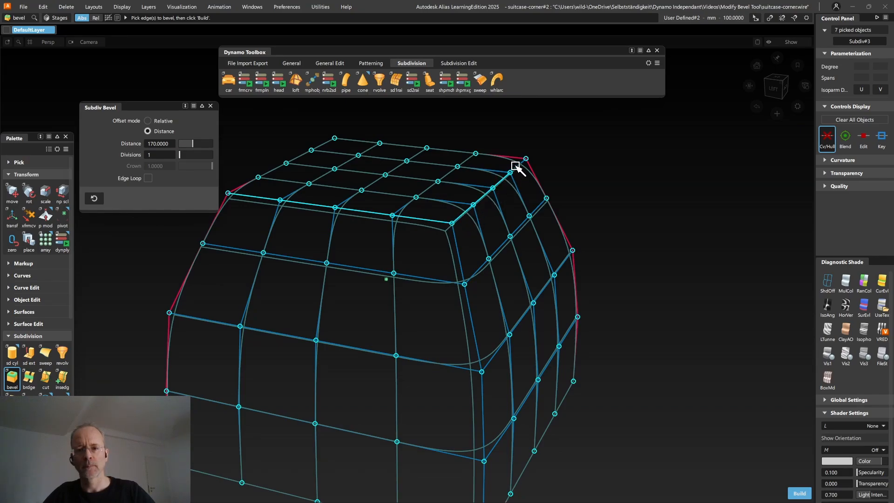
left_click(517, 167)
key("space")
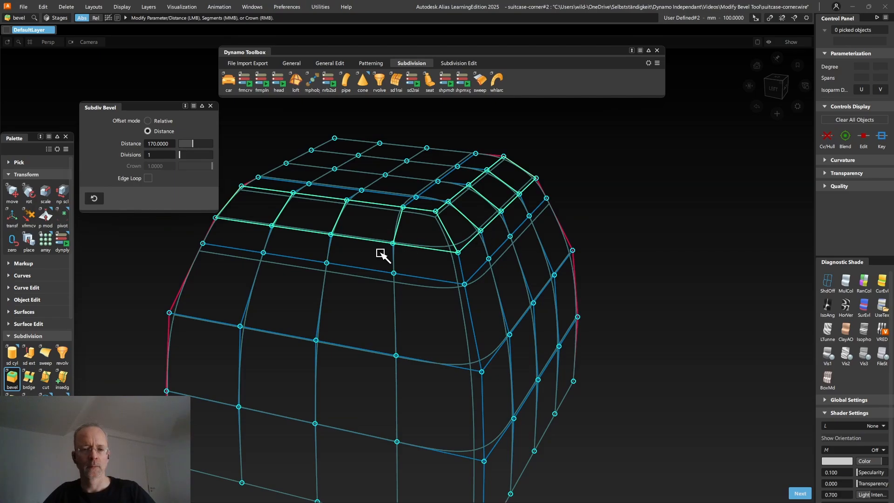
left_click_drag(369, 277, 377, 227, "ctrl+shift")
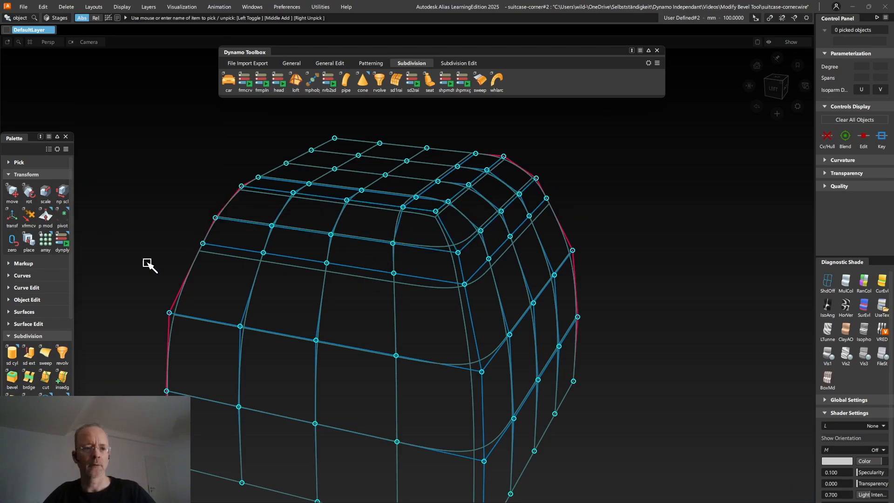
Run the Dynamo bevel modification script and assign the suitcase-corner subdiv as its Subdiv Body.
left_click(61, 241)
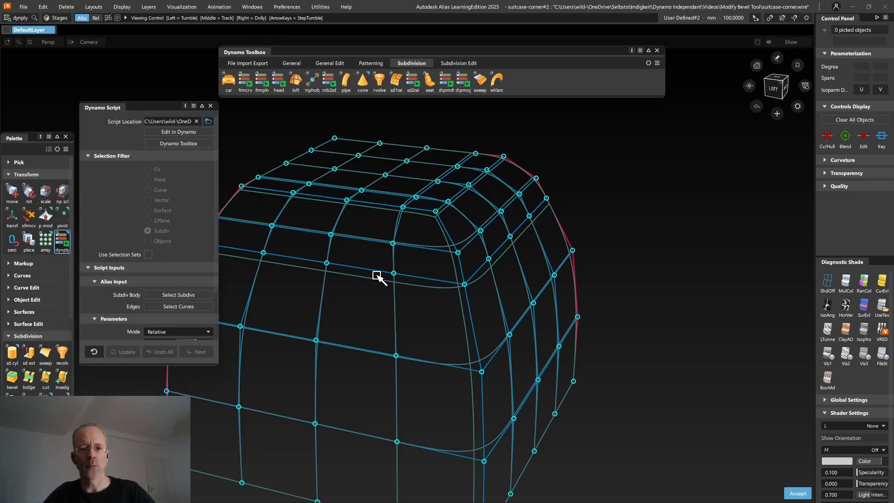
middle_click_drag(375, 275, 491, 287, "alt+shift")
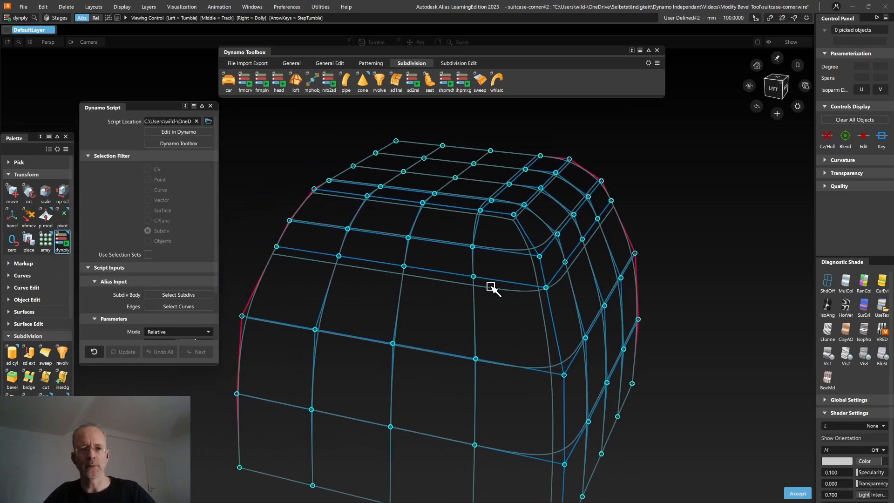
left_click(408, 244)
key("Return")
Assign the short edges across the bevel as the script's Edges and build the modified bevel with Keep Original off.
left_click(773, 87)
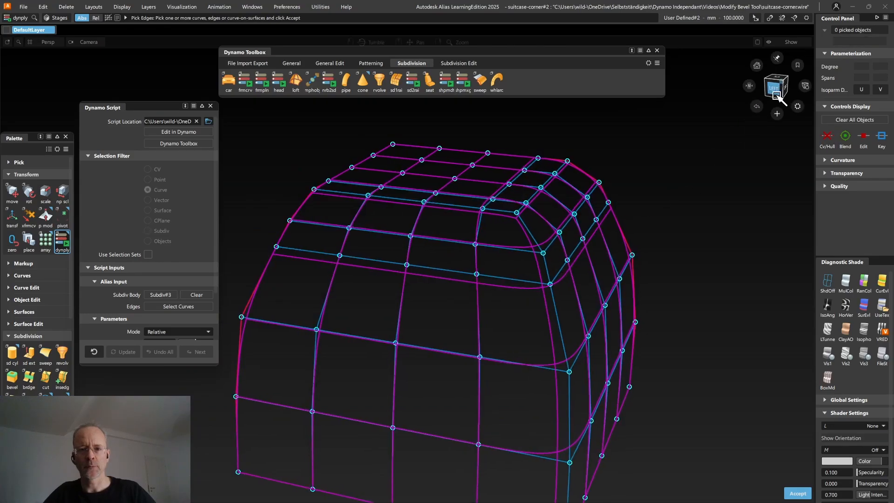
left_click_drag(306, 183, 610, 185)
left_click_drag(538, 257, 373, 318, "alt+shift")
key("Return")
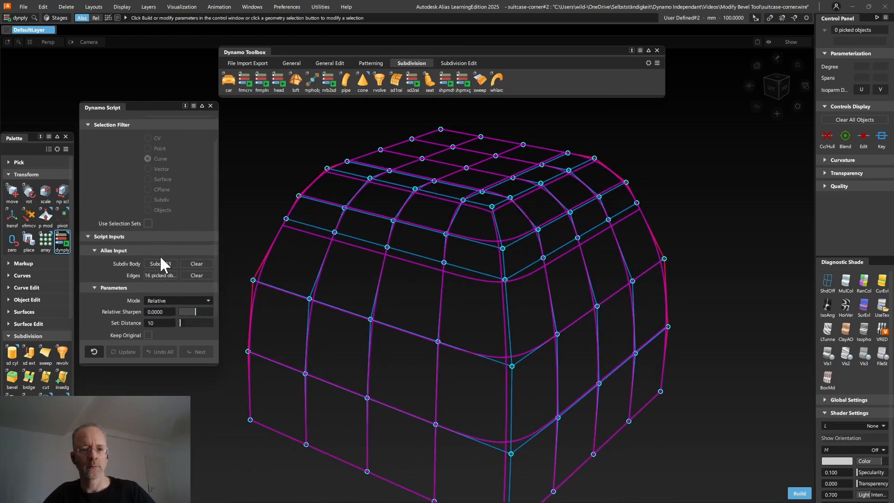
left_click(147, 333)
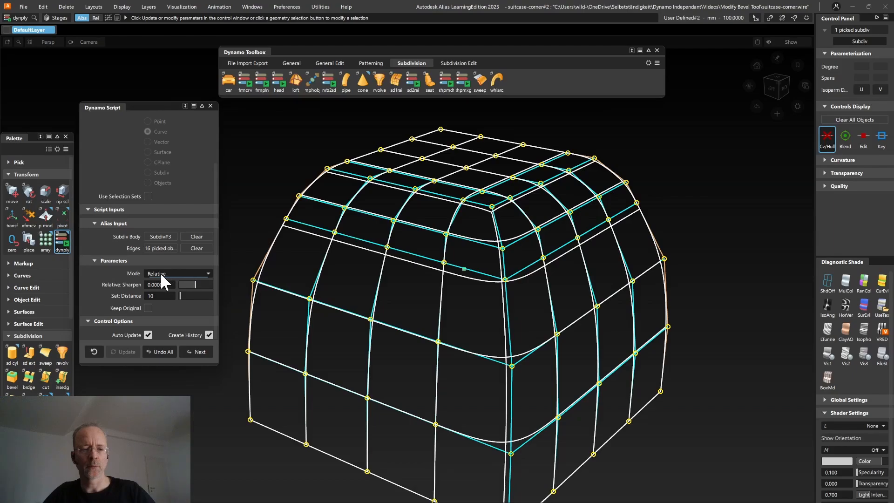
Test the bevel's Relative Sharpen setting with sharper and softer values such as -0.5, and return it to 0.
left_click_drag(195, 284, 255, 281)
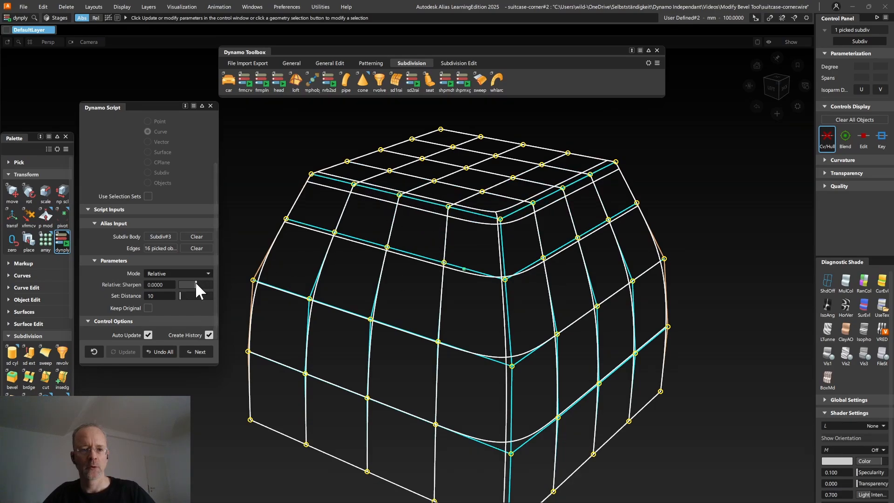
left_click_drag(196, 282, 192, 282)
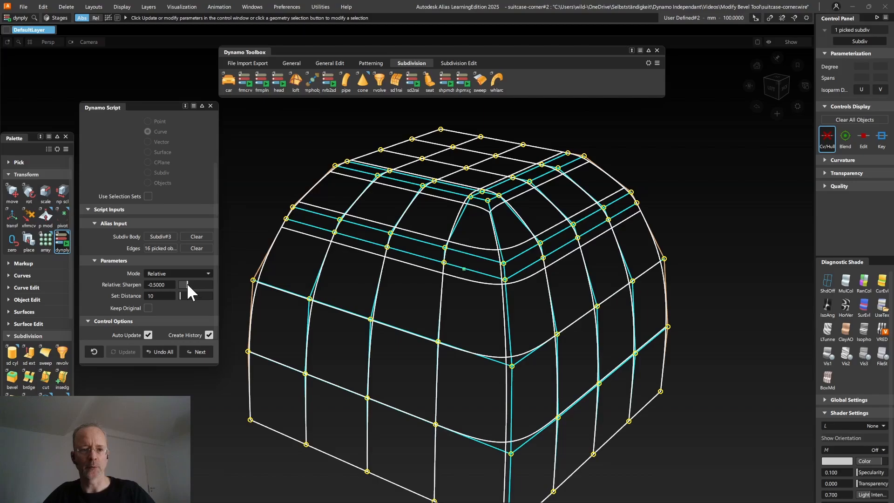
left_click_drag(188, 282, 184, 283)
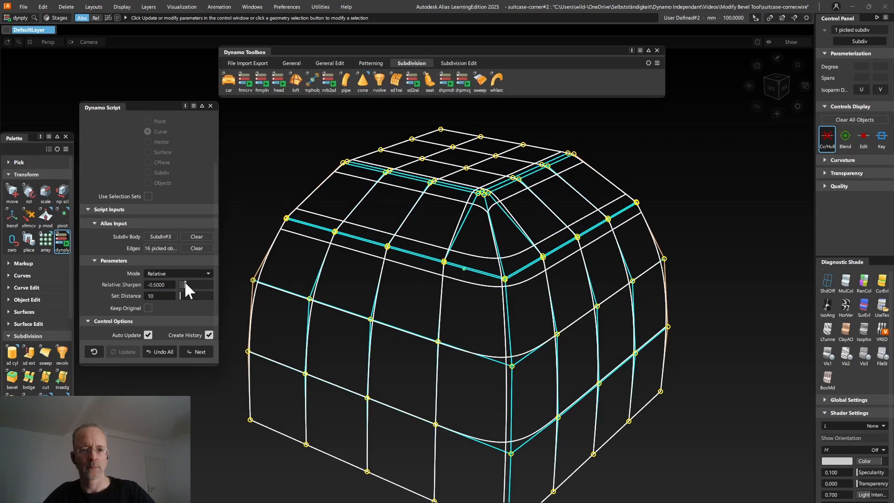
left_click_drag(191, 280, 194, 278)
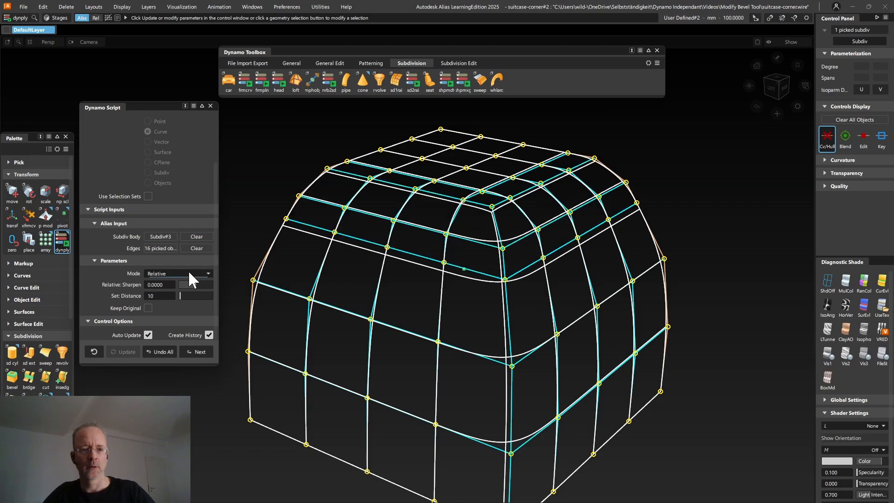
Switch the bevel mode to Set and apply a set distance of 50, followed by 150.
left_click(188, 272)
left_click(174, 294)
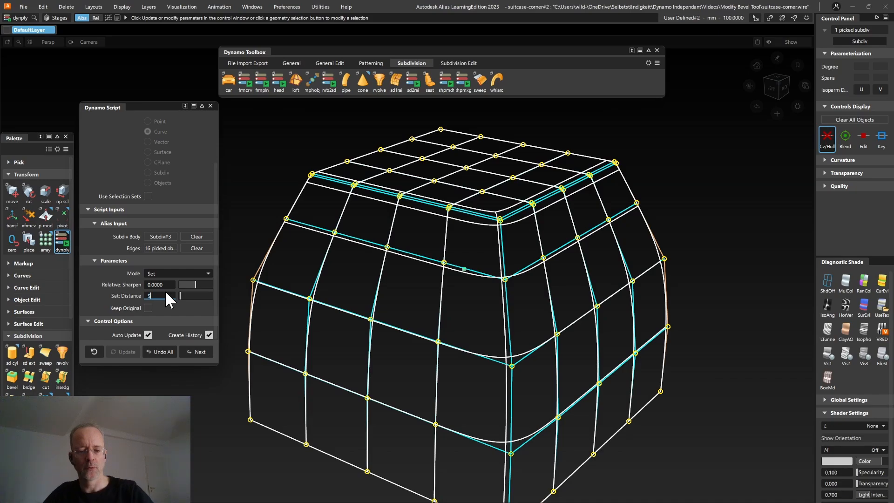
type("0")
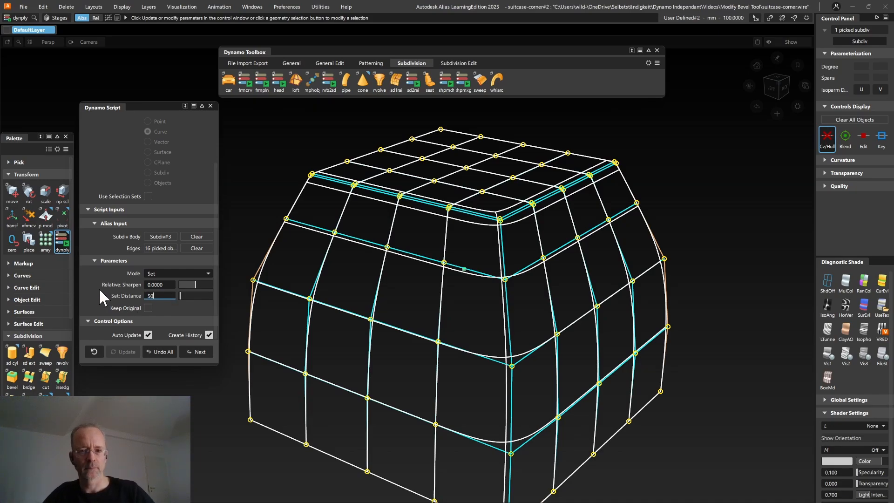
key("Return")
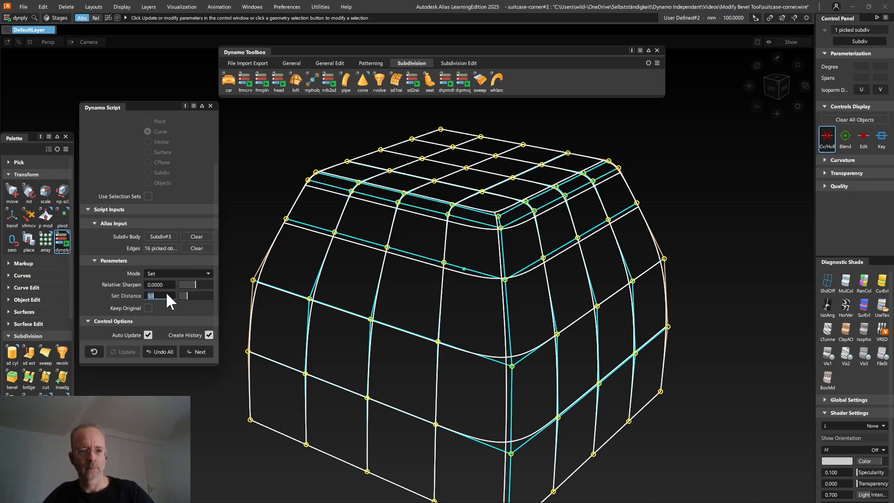
type("5")
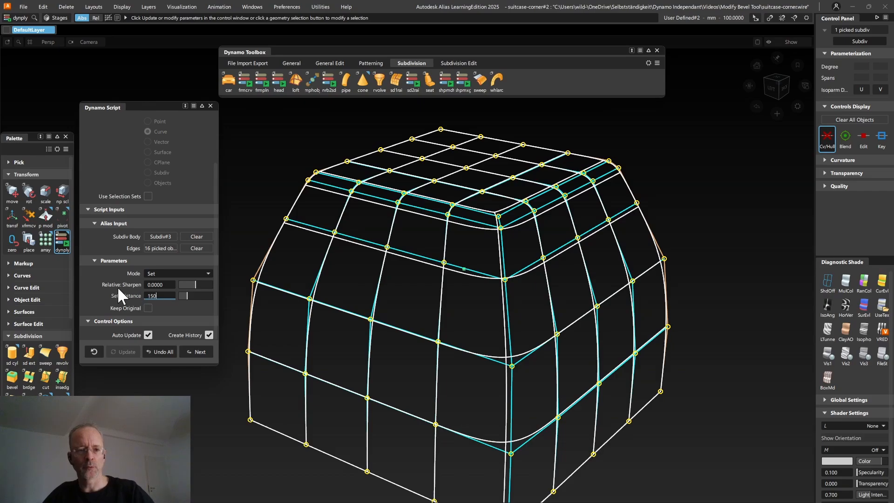
key("Return")
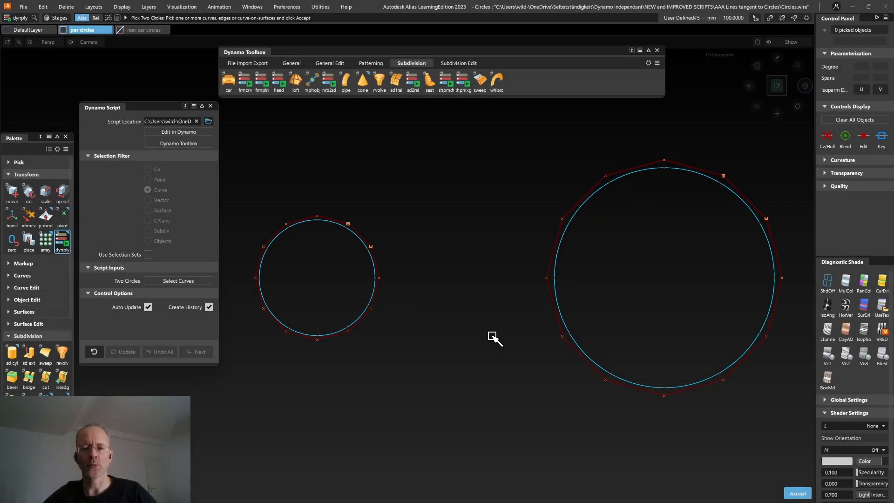
Assign the small and large circles as the script's Two Circles input and accept the selection.
left_click_drag(329, 263, 577, 332)
left_click(797, 494)
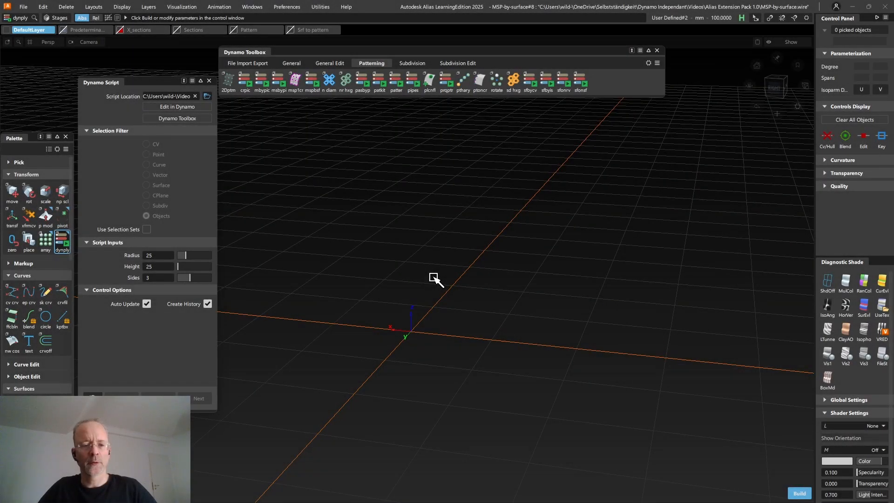
Build a polygonal prism with a radius of 25, and set its sides to 6 and height to 91.
key("space")
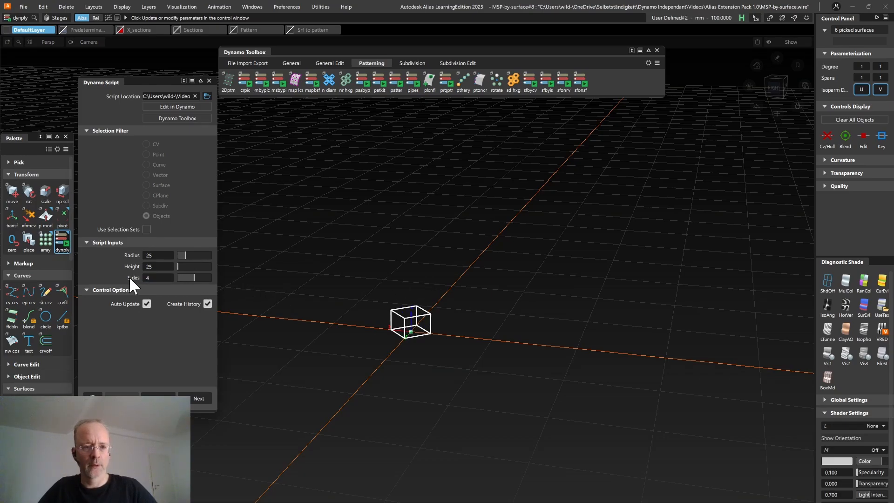
left_click_drag(195, 276, 199, 276)
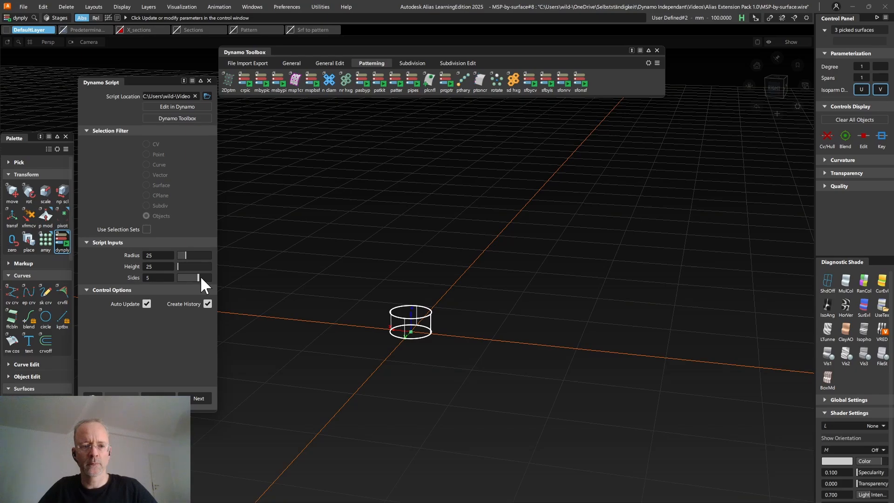
left_click_drag(200, 276, 202, 275)
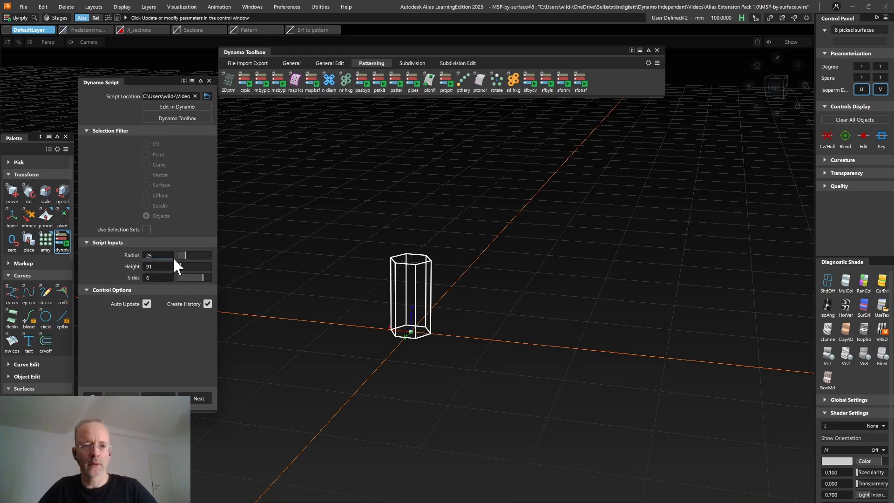
Set the hexagonal prism's radius to 6 and its height to 25.
left_click_drag(185, 255, 192, 253)
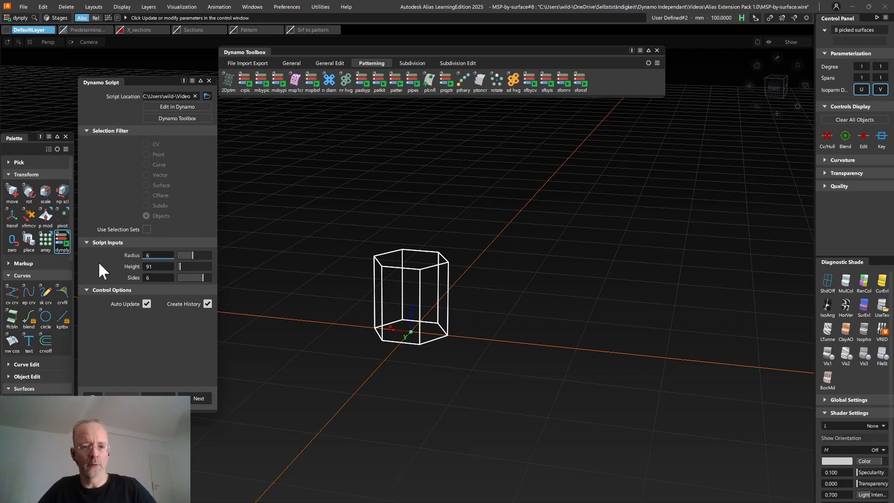
type("6")
key("Return")
scroll(428, 305, "up", 5)
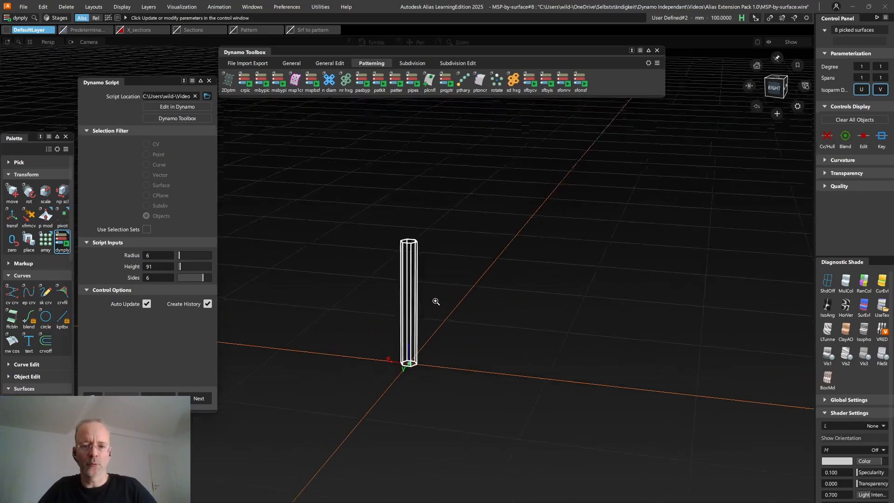
left_click(166, 264)
type("25")
key("Return")
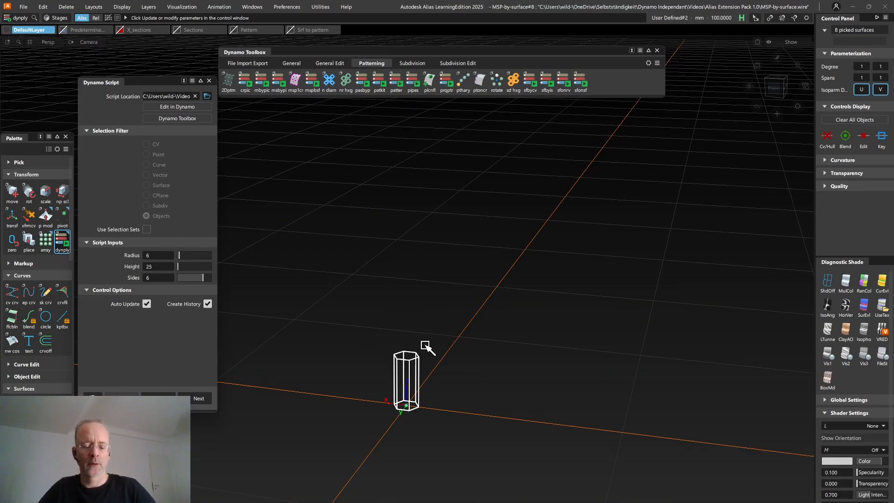
left_click_drag(457, 361, 461, 336, "ctrl+shift")
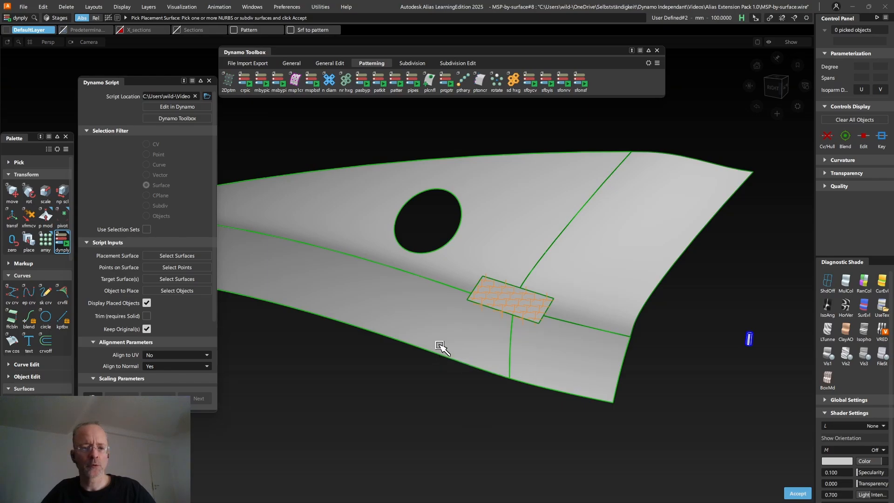
Assign the small patterned plane as the Placement Surface and all pattern points on it as Points on Surface.
left_click(499, 282)
left_click(516, 294)
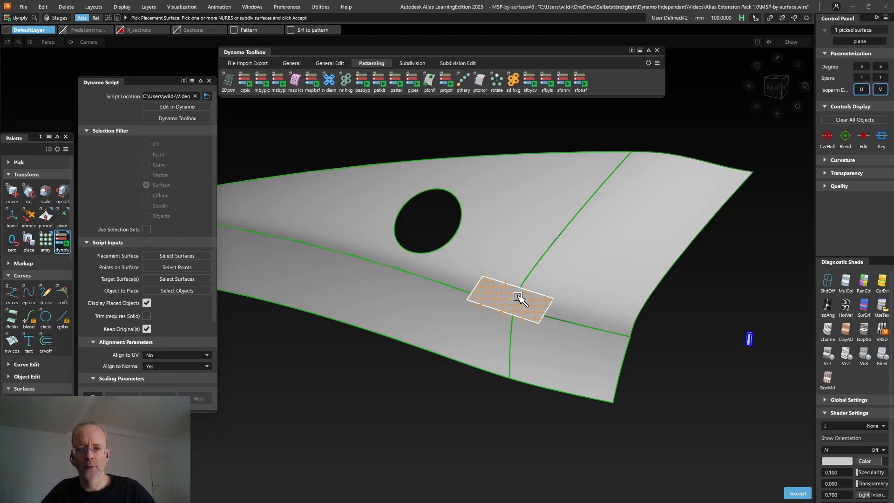
key("space")
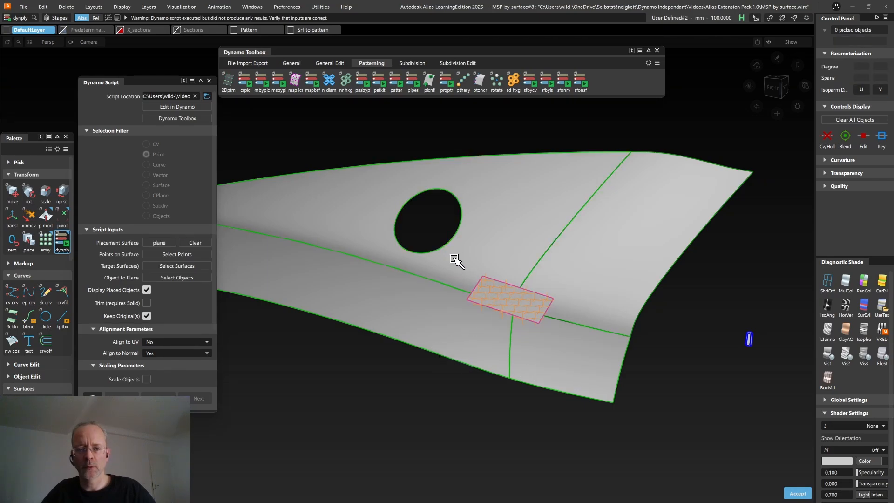
left_click_drag(451, 259, 585, 343)
key("space")
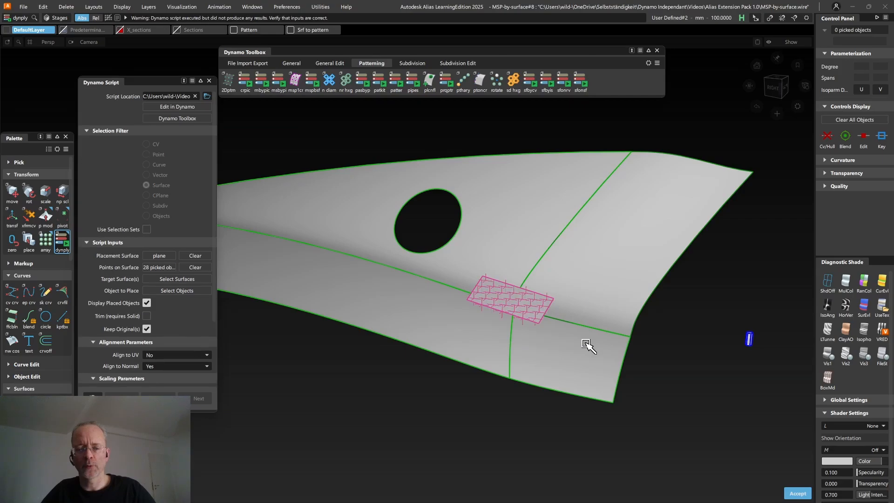
Assign the four large body surfaces as Target Surfaces and the small hexagonal prism as Object to Place.
left_click_drag(516, 230, 577, 249)
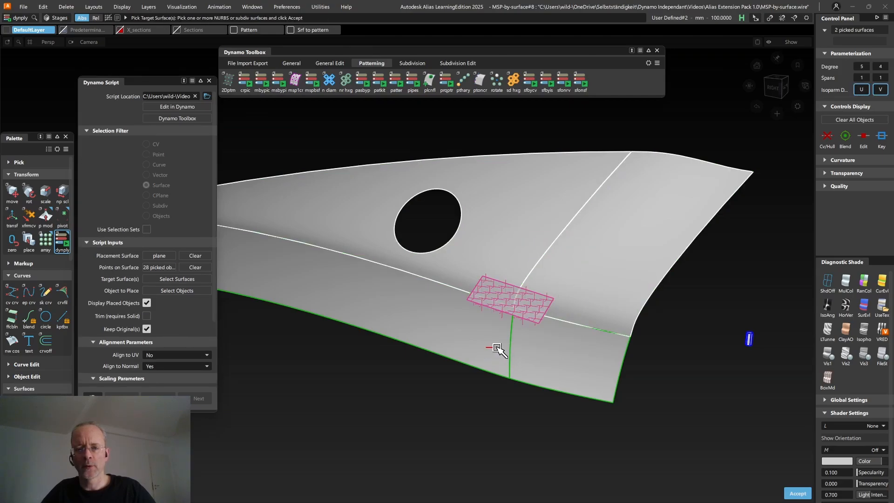
left_click_drag(496, 348, 531, 361)
key("space")
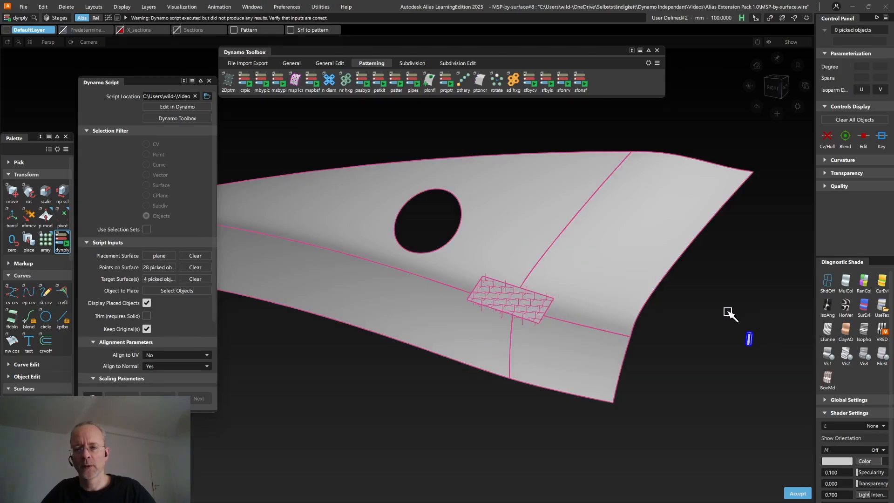
left_click_drag(726, 311, 782, 373)
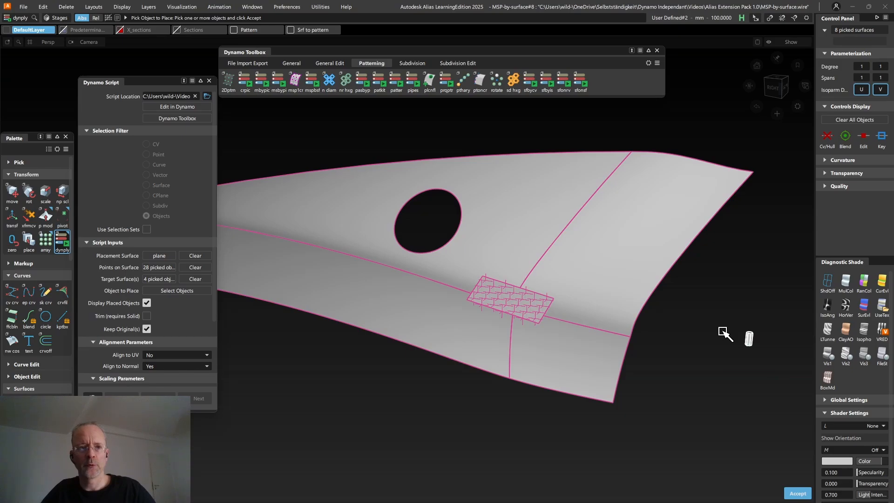
key("space")
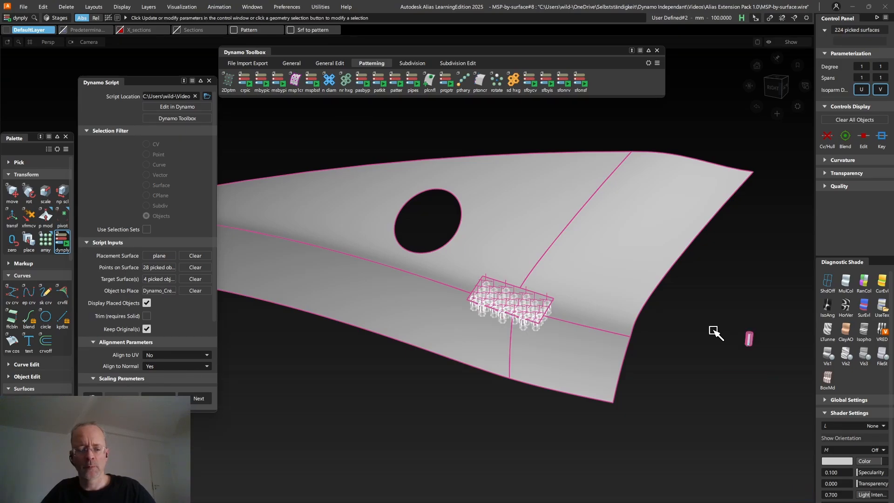
Turn off the placed objects' display, enable trimming, and build the hexagonal cuts in the target surfaces.
scroll(540, 357, "up", 4)
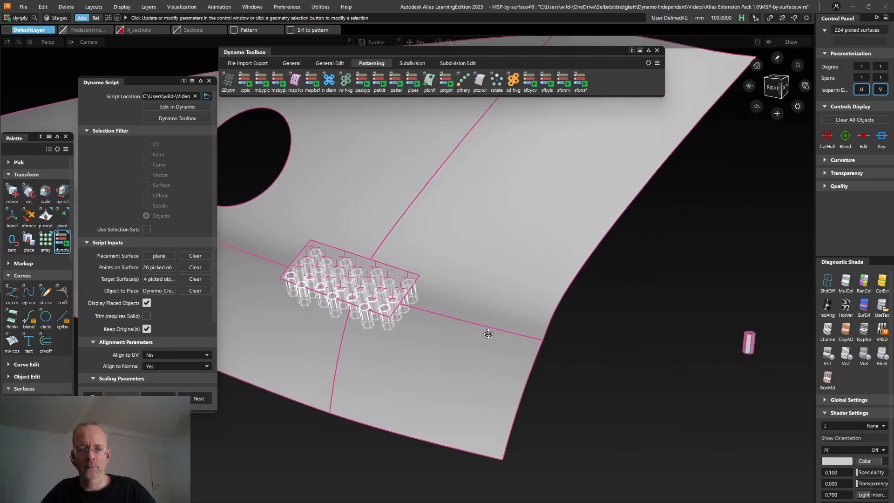
left_click_drag(536, 369, 316, 351, "alt+shift")
scroll(643, 352, "up", 3)
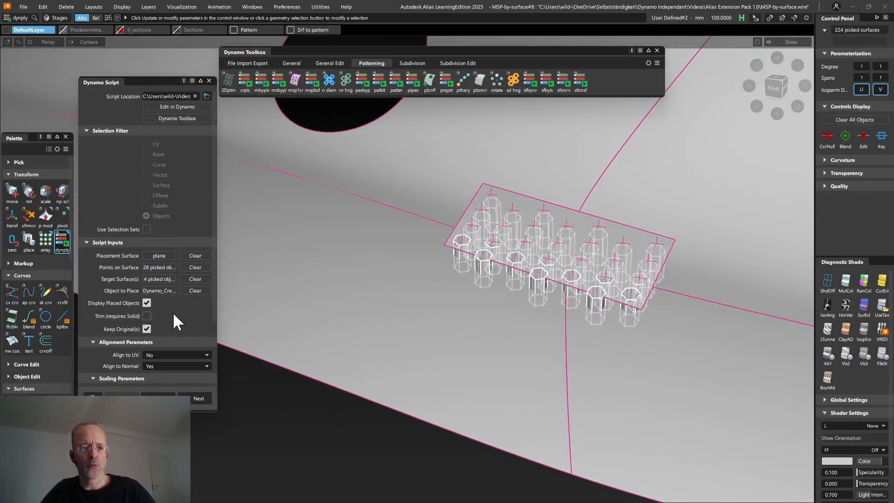
left_click(146, 302)
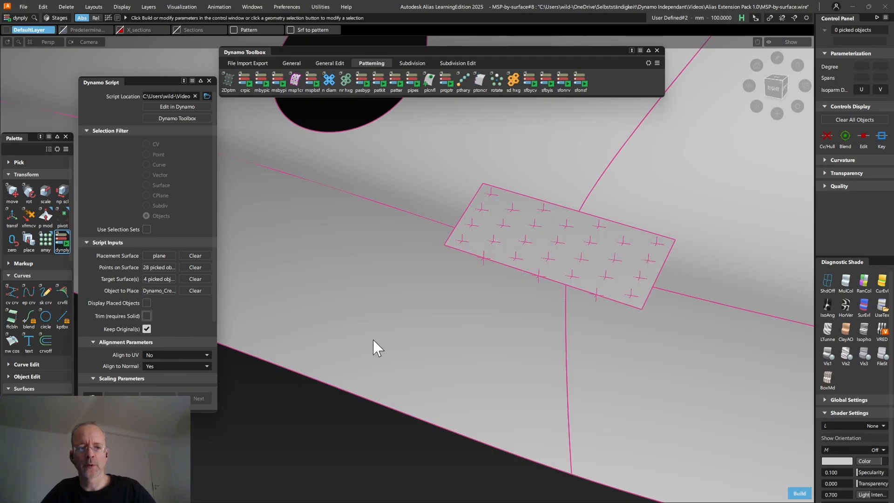
left_click_drag(525, 361, 515, 327, "alt+shift")
Hide the Srf to pattern layer and clear the selection to leave the perforated surfaces unpicked.
left_click(290, 27)
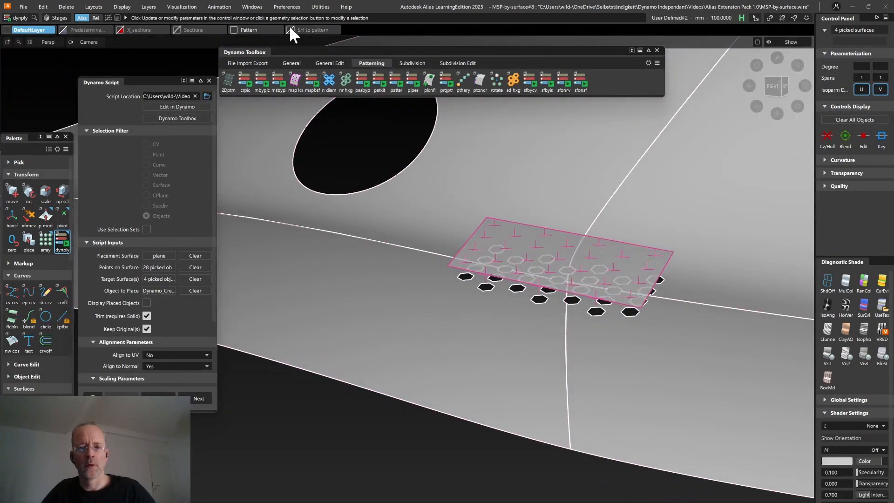
mouse_move(594, 371)
left_mouse_down("alt+shift")
mouse_move(569, 378)
mouse_move(748, 340)
mouse_move(579, 354)
left_mouse_up("alt+shift")
left_click_drag(552, 383, 555, 324, "ctrl+shift")
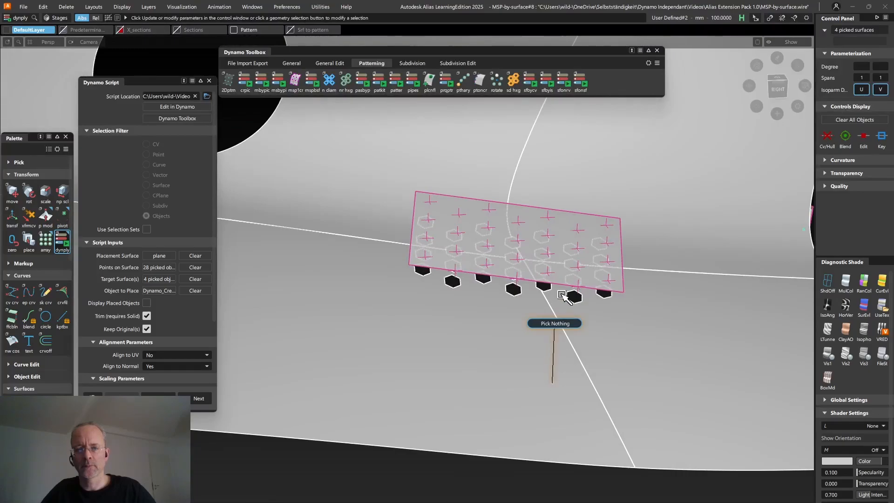
mouse_move(592, 358)
left_mouse_down("alt+shift")
mouse_move(662, 300)
mouse_move(678, 310)
left_mouse_up("alt+shift")
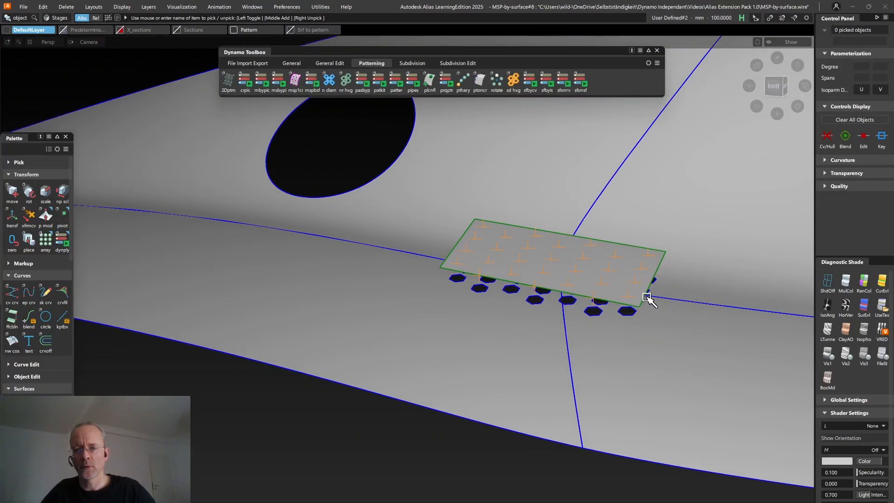
Move the small placement plane sideways to shift the hexagonal hole pattern along the body surfaces.
left_click(646, 296)
left_click(657, 303)
left_click_drag(638, 357, 607, 359, "ctrl+shift")
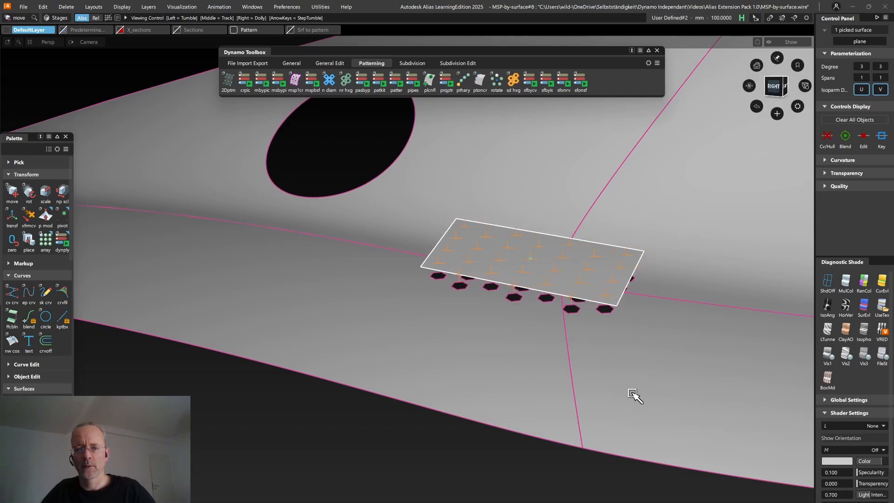
left_click_drag(635, 393, 682, 390, "alt+shift")
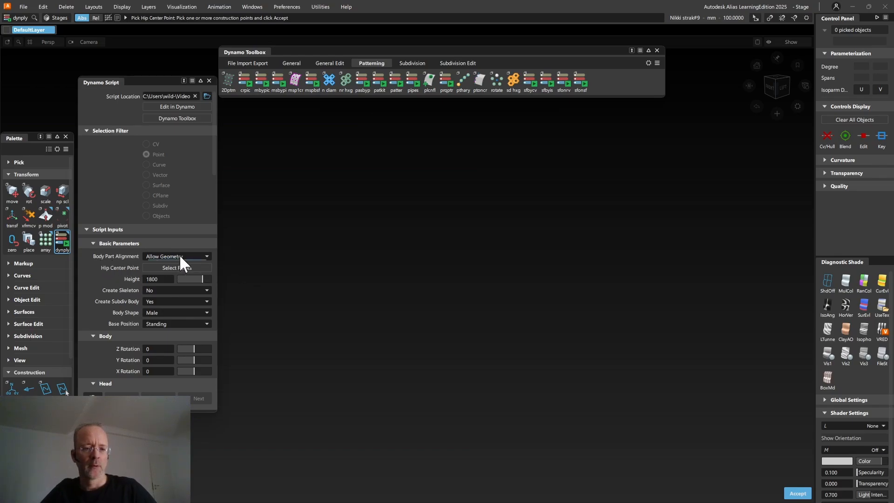
Build a standing male mannequin 1800 high with Allow Geometry alignment and no alignment objects selected.
scroll(158, 281, "down", 5)
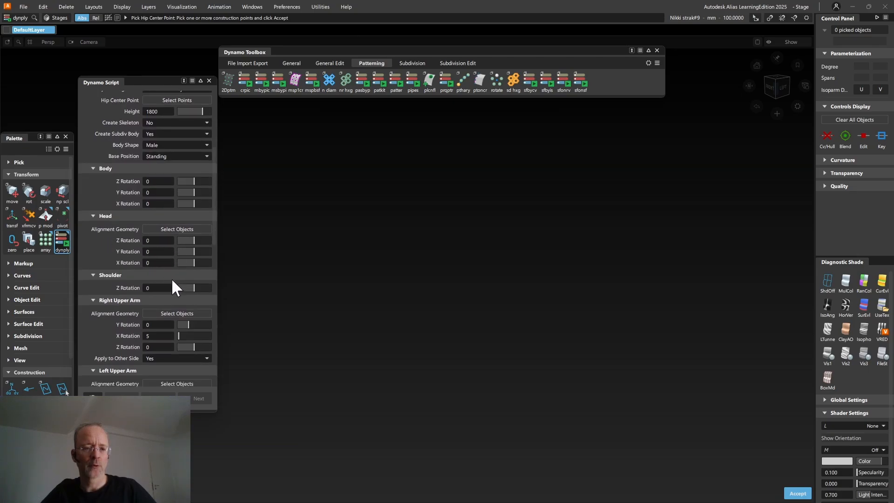
scroll(172, 282, "down", 3)
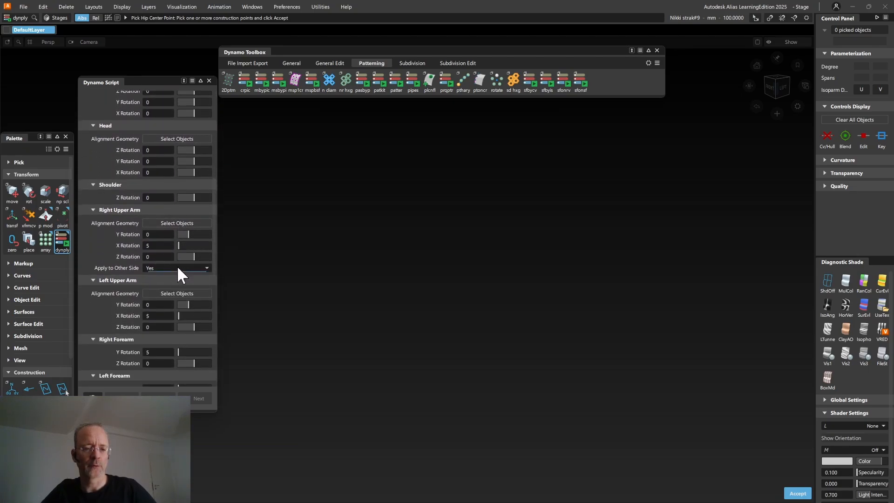
scroll(177, 267, "down", 9)
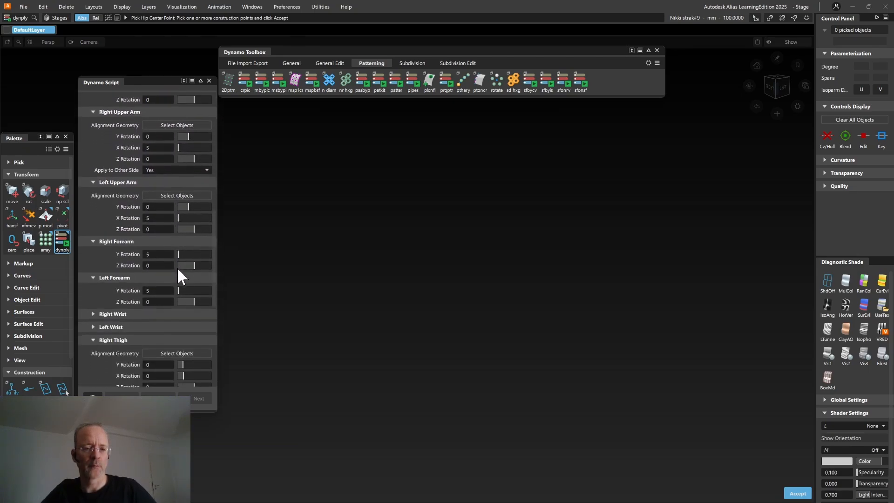
left_click(793, 493)
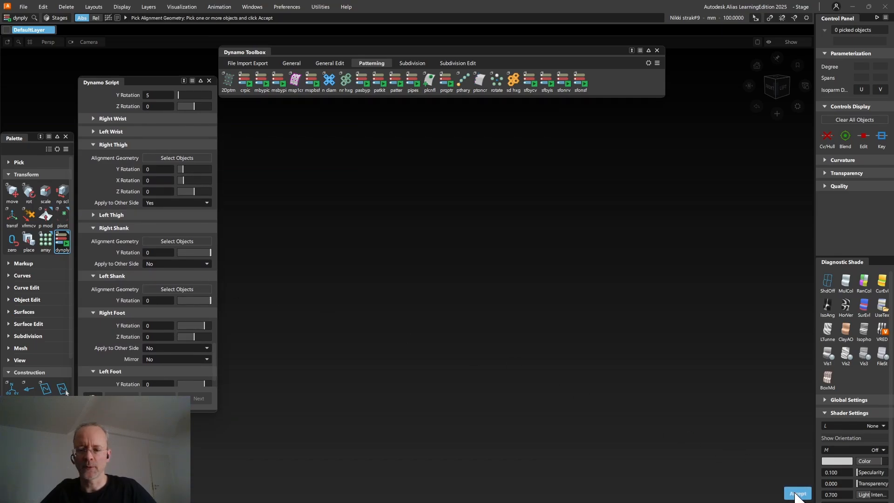
left_click(795, 494)
left_click(795, 493)
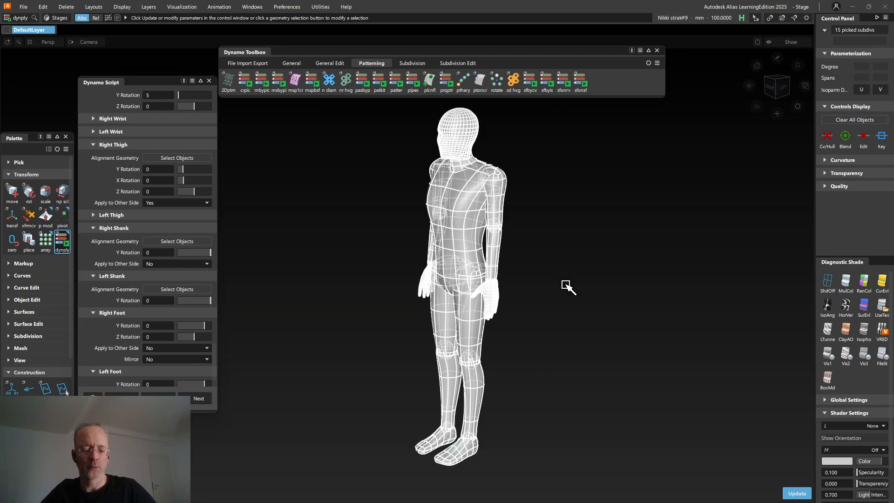
Delete the whole standing mannequin together with its construction history.
left_click_drag(559, 200, 526, 216, "ctrl+shift")
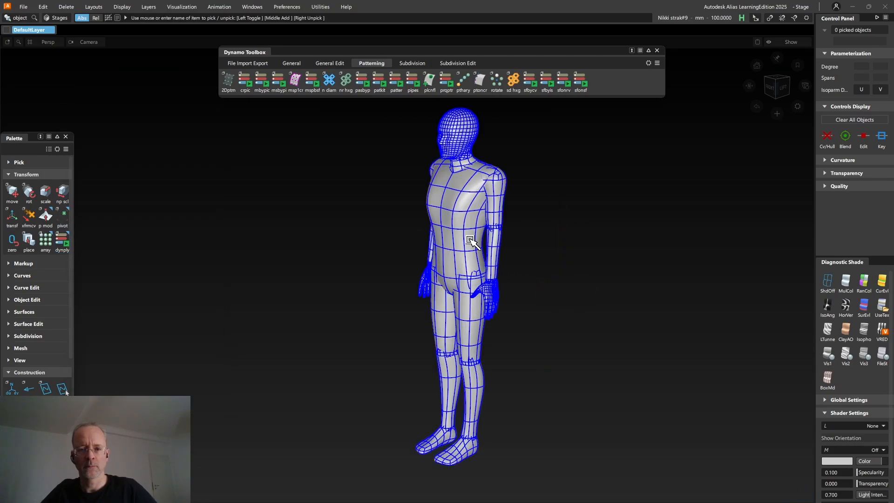
left_click(470, 240)
key("Delete")
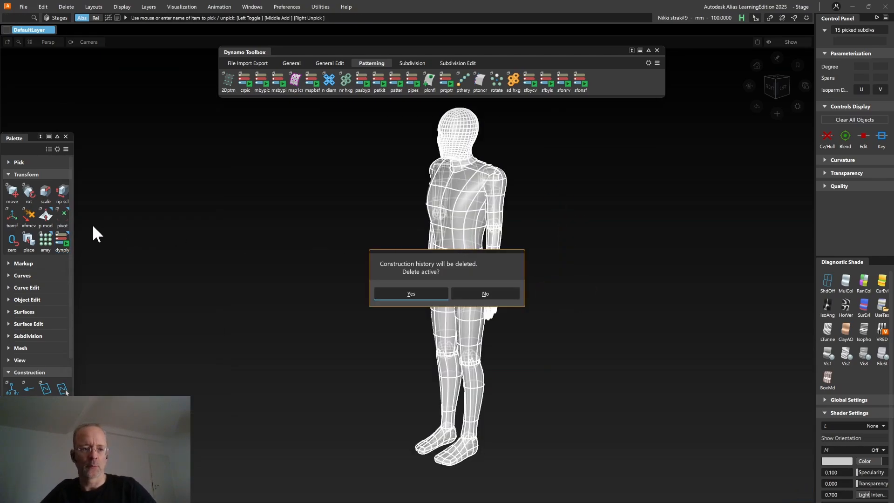
left_click(380, 297)
Restart the mannequin script, set Body Part Alignment to Sliders Only, and enable Auto Update to build the standing figure.
left_click(63, 240)
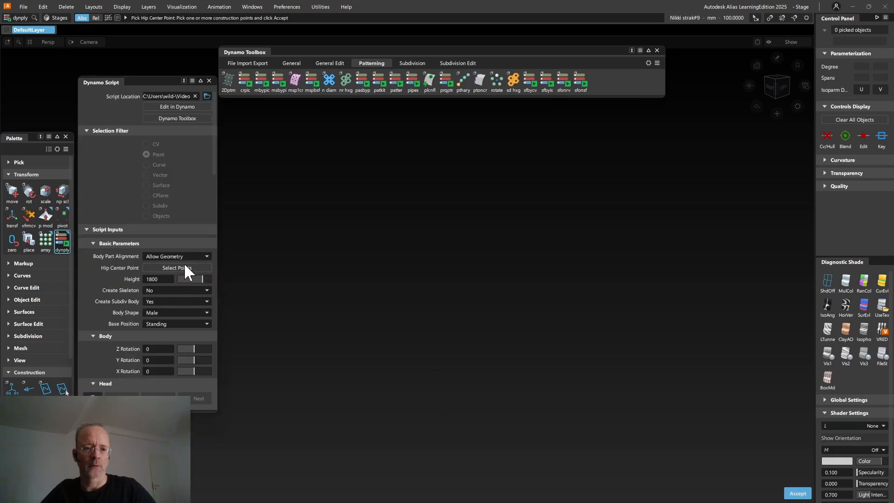
left_click(190, 256)
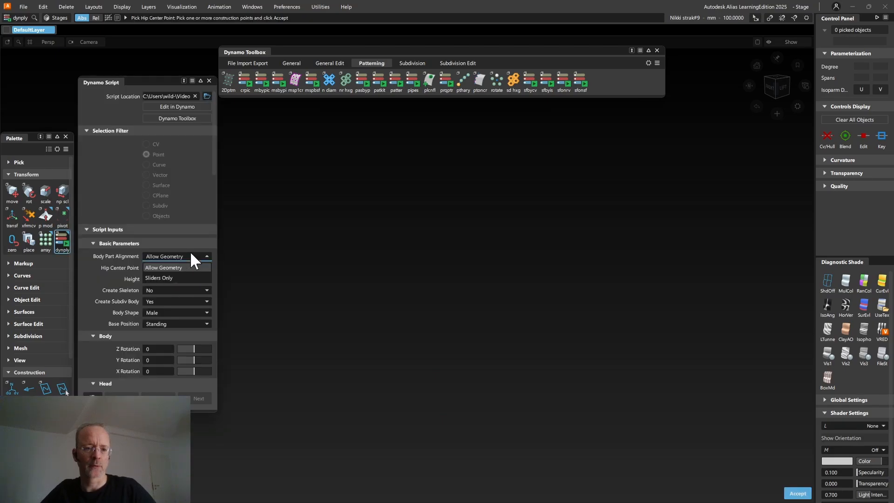
left_click(186, 277)
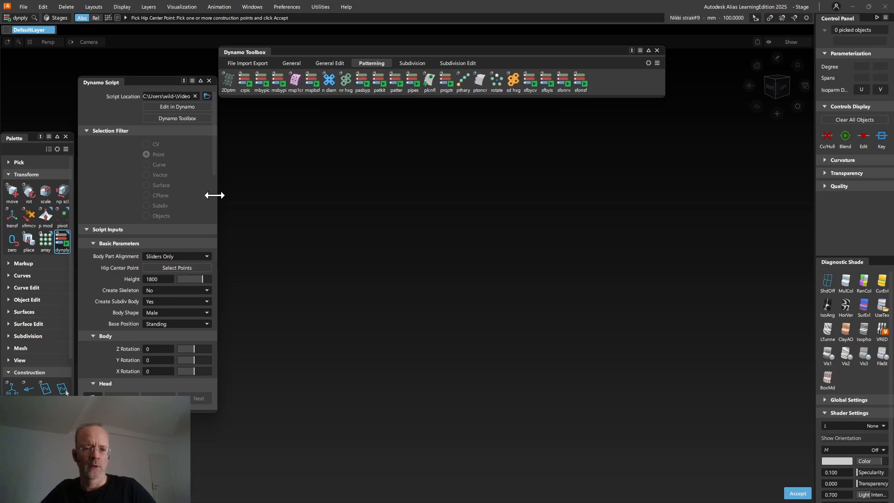
left_click_drag(214, 165, 212, 435)
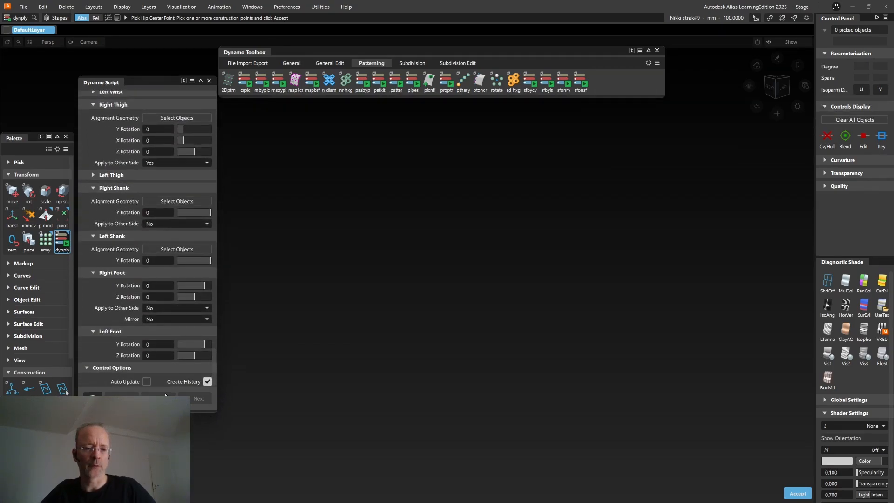
left_click(147, 381)
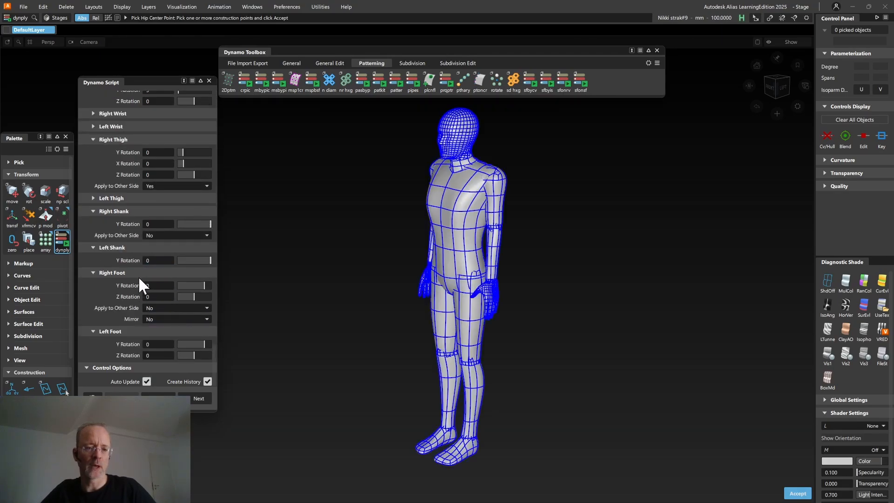
Change the mannequin's Base Position to Sitting.
scroll(147, 295, "up", 12)
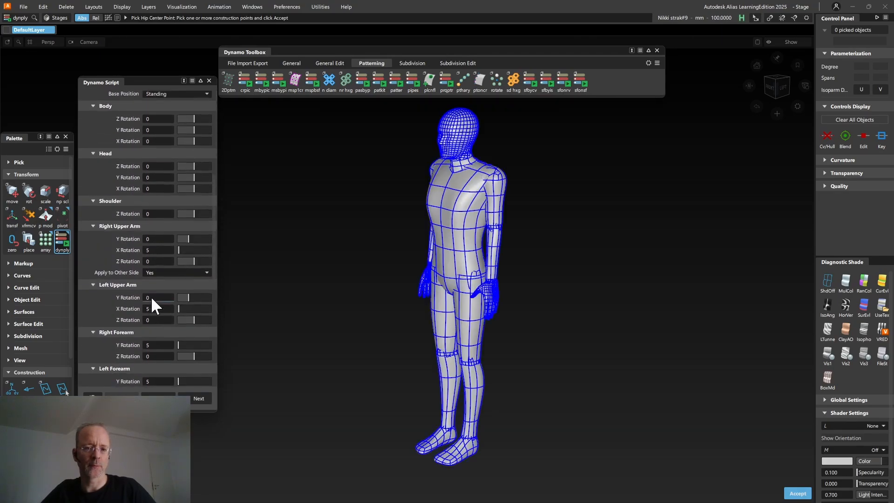
scroll(150, 296, "up", 5)
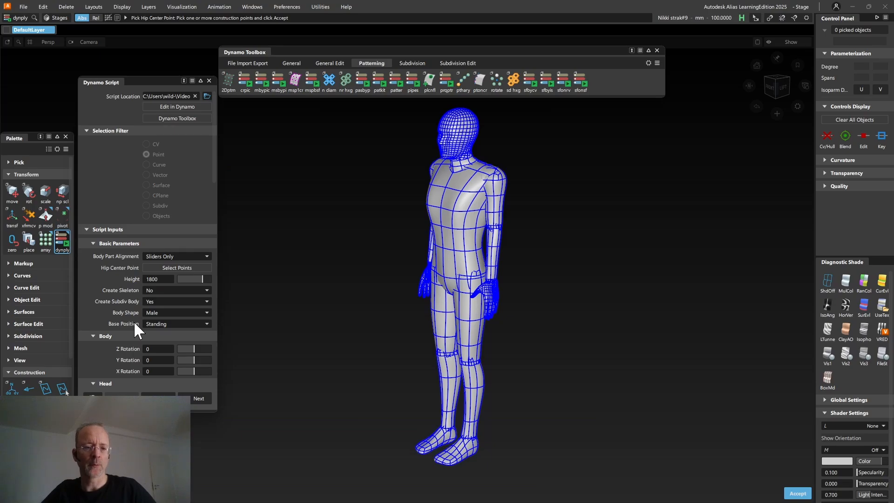
left_click(171, 322)
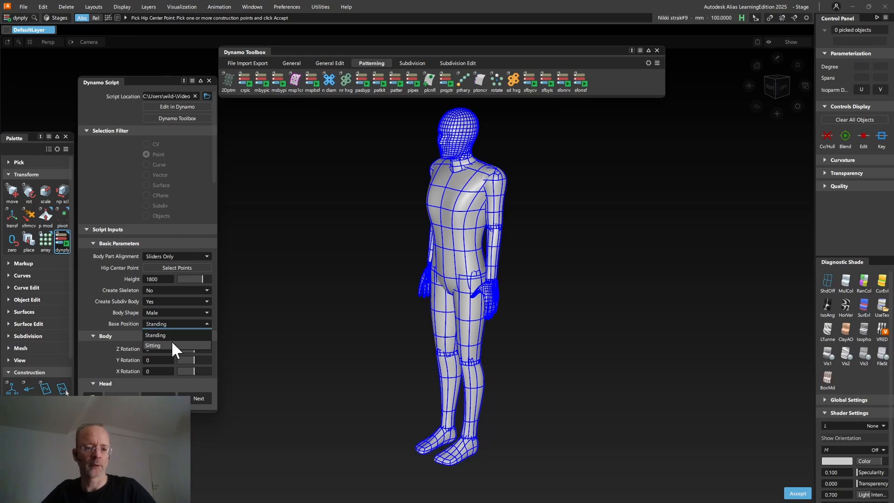
key("Return")
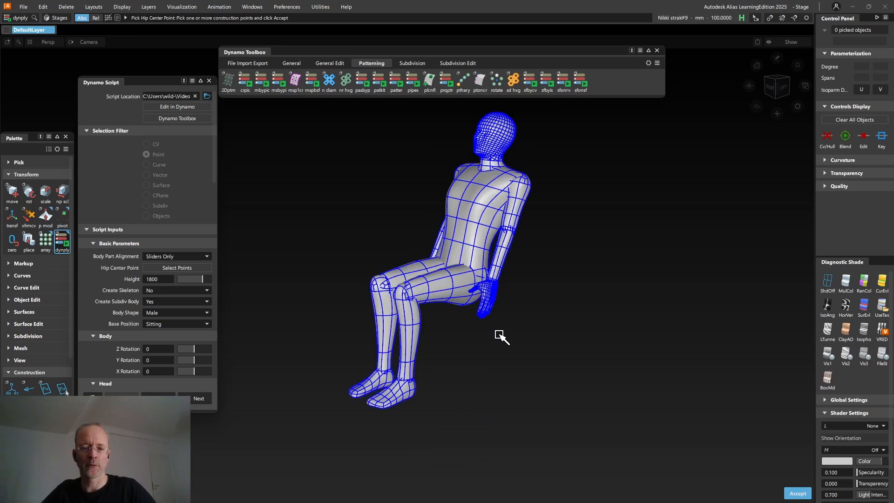
left_click_drag(498, 335, 504, 313, "alt+shift")
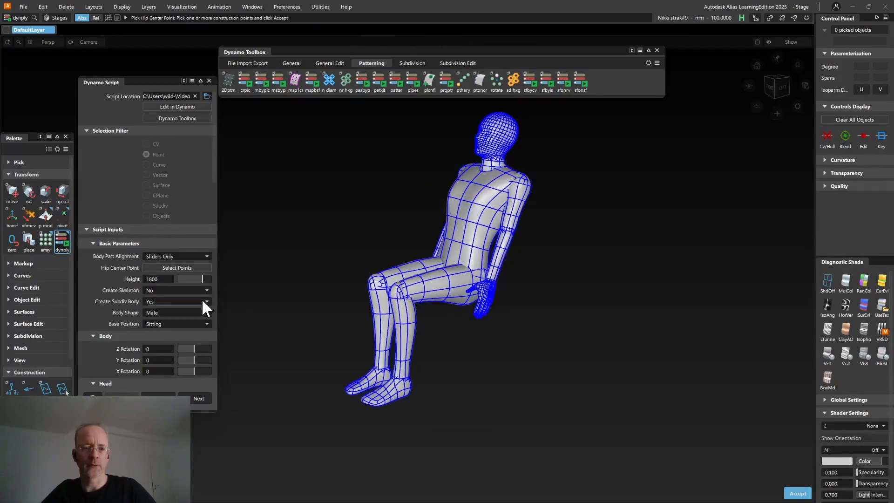
Raise both of the sitting mannequin's arms by setting the Right Upper Arm's Y Rotation to 69.
scroll(180, 295, "down", 1)
scroll(180, 295, "down", 4)
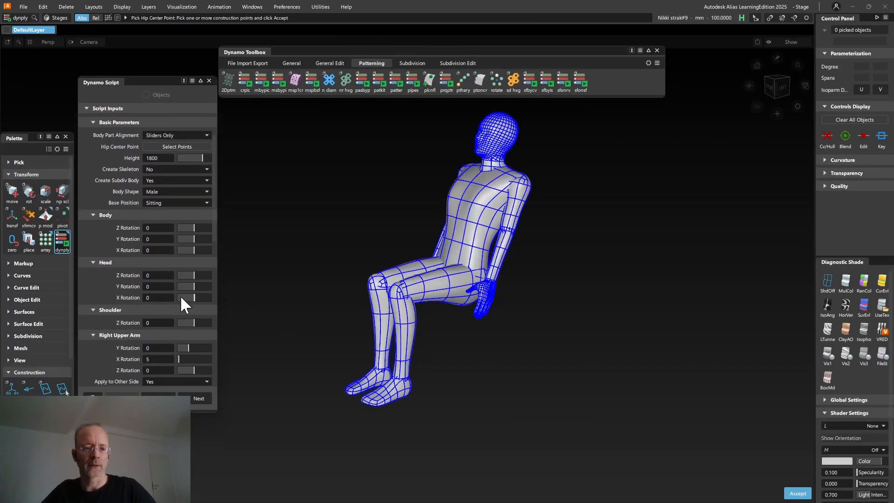
scroll(180, 296, "down", 1)
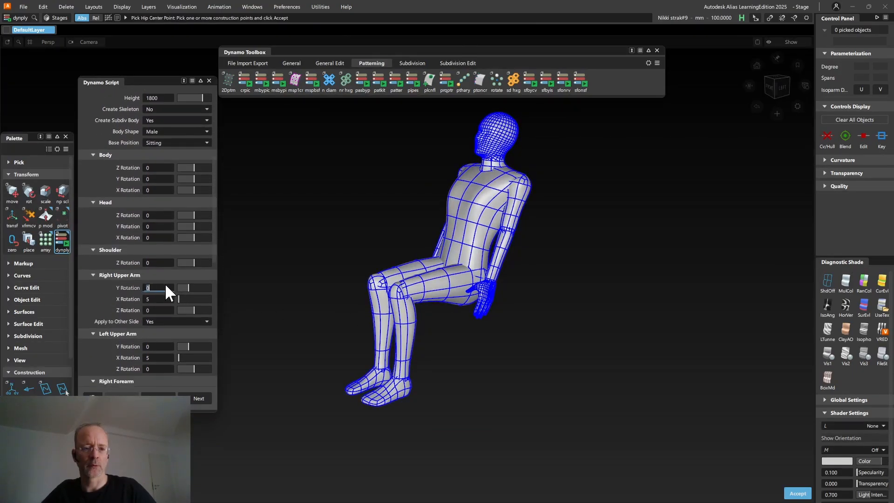
left_click_drag(188, 285, 202, 285)
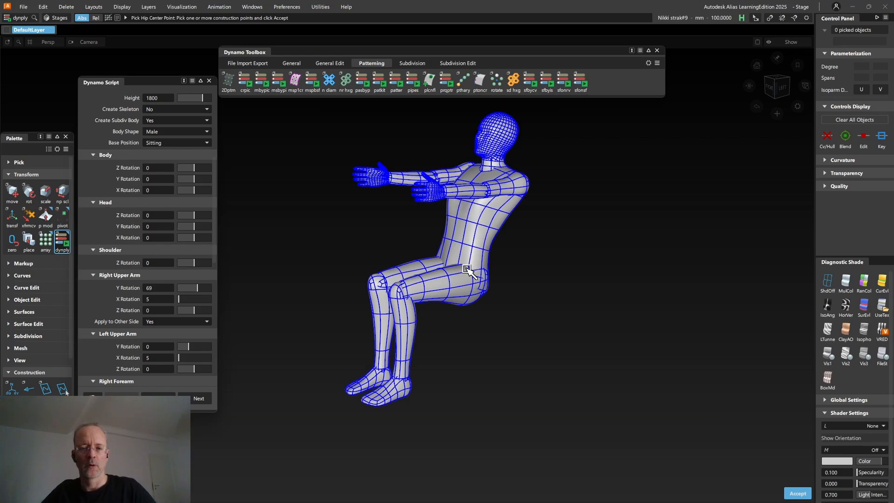
left_click_drag(474, 269, 440, 267, "alt+shift")
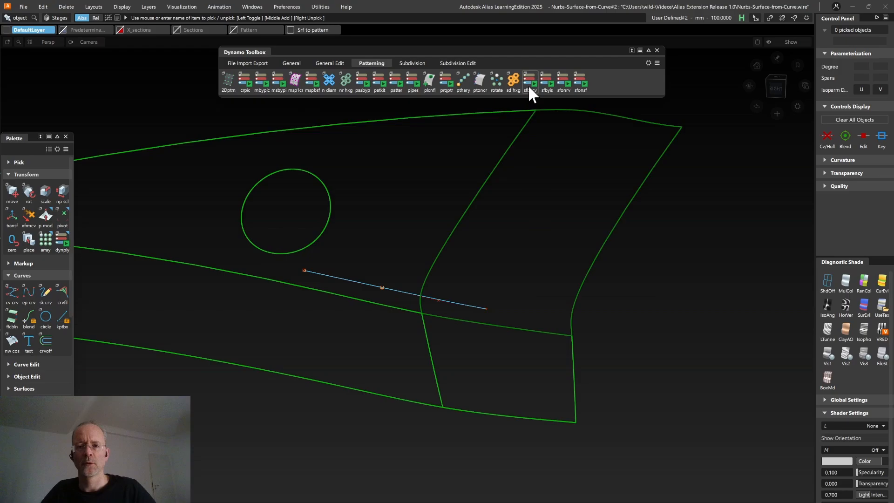
left_click(529, 83)
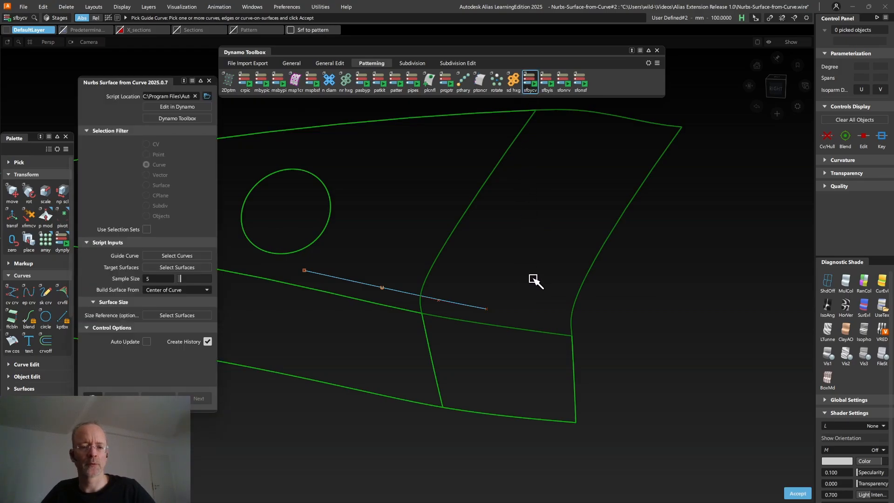
left_click(399, 300)
left_click(433, 320)
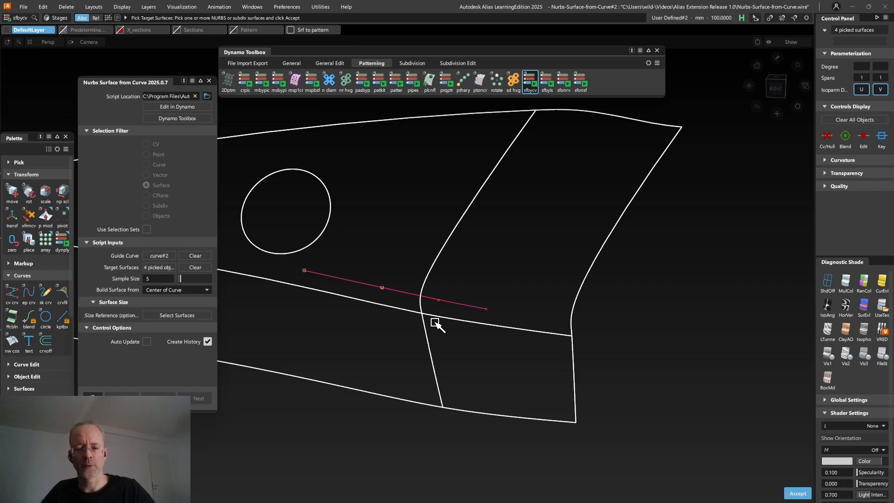
key("space")
key("space")
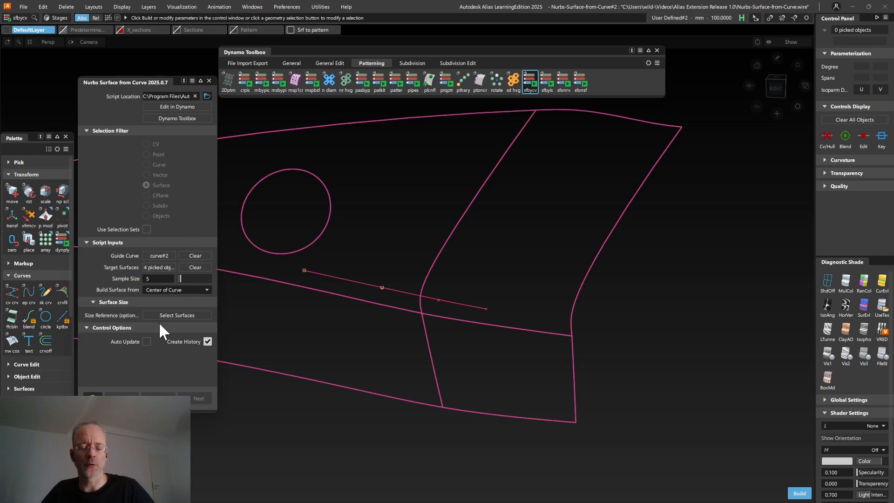
left_click_drag(365, 360, 368, 292, "ctrl+shift")
left_click_drag(390, 250, 390, 317, "ctrl+shift")
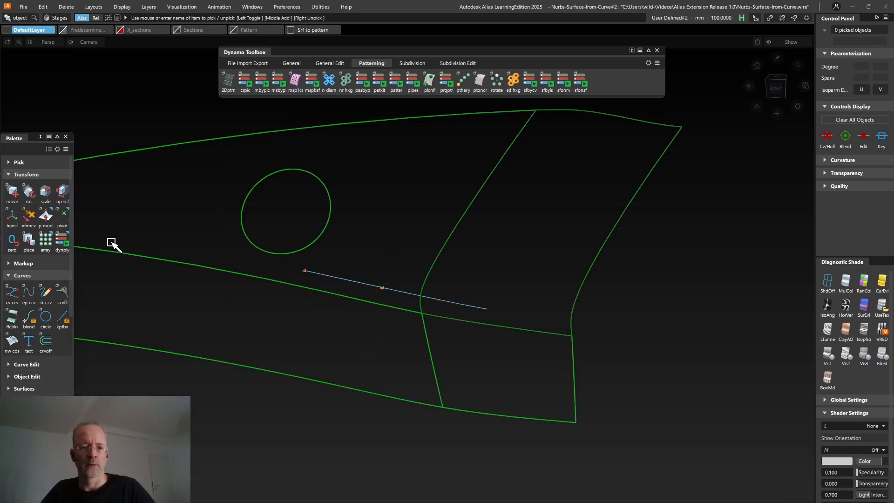
Start the surface-from-curve script with the straight line as Guide Curve and the four body panels as Target Surfaces.
left_click(63, 242)
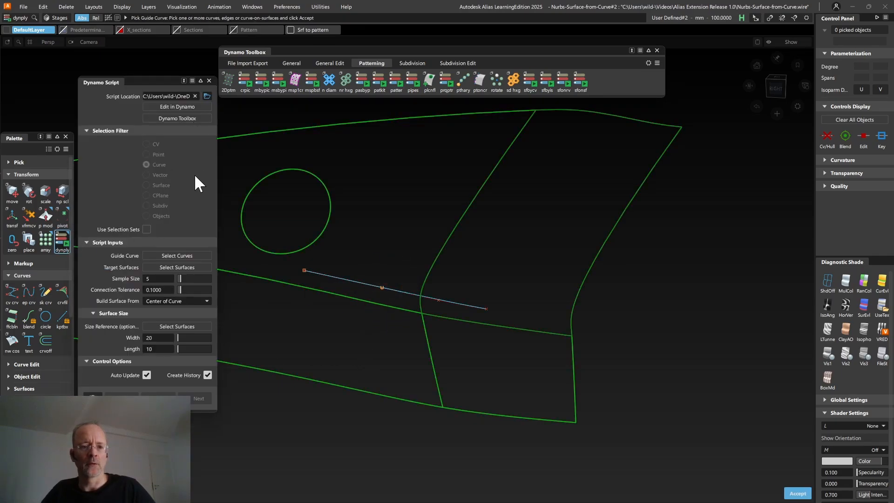
left_click(402, 294)
key("space")
left_click_drag(411, 306, 438, 325)
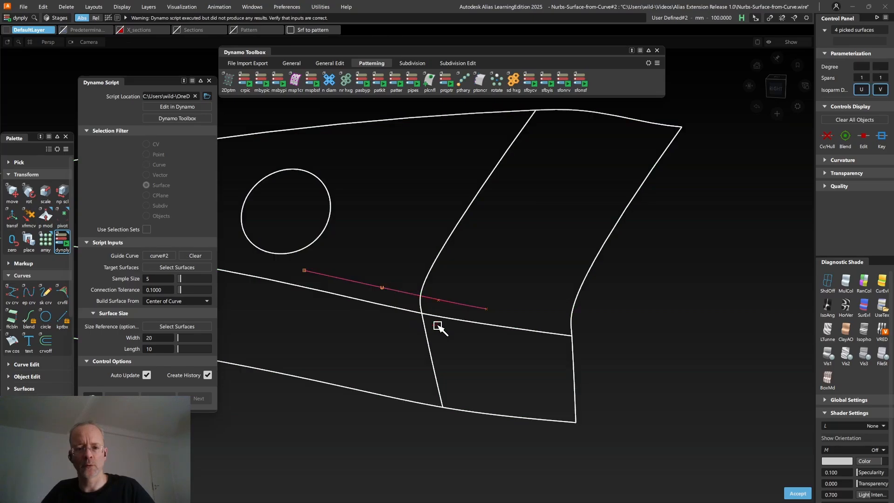
key("space")
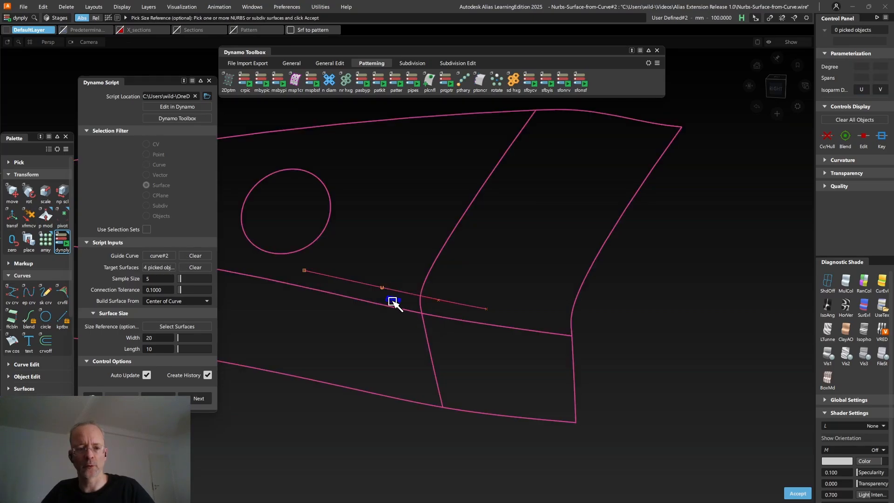
Set both the Width and Length of the surface built along the guide curve to 165.
left_click(183, 337)
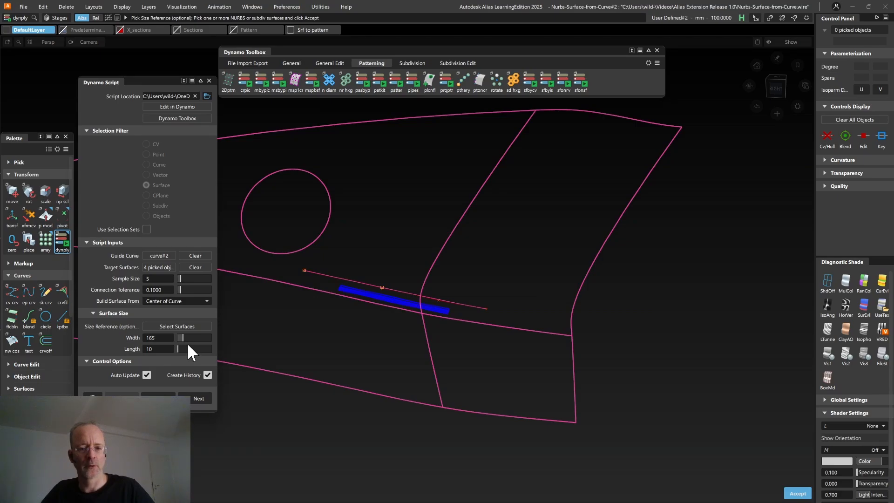
left_click(187, 348)
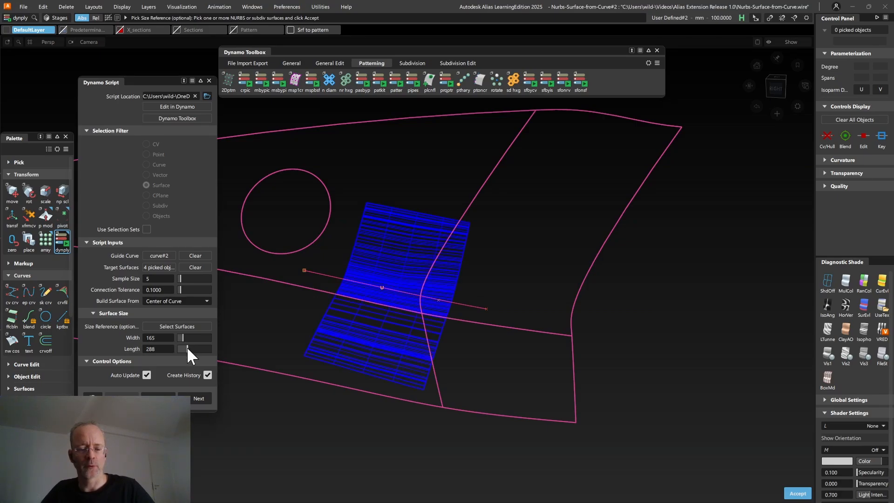
left_click_drag(186, 348, 183, 349)
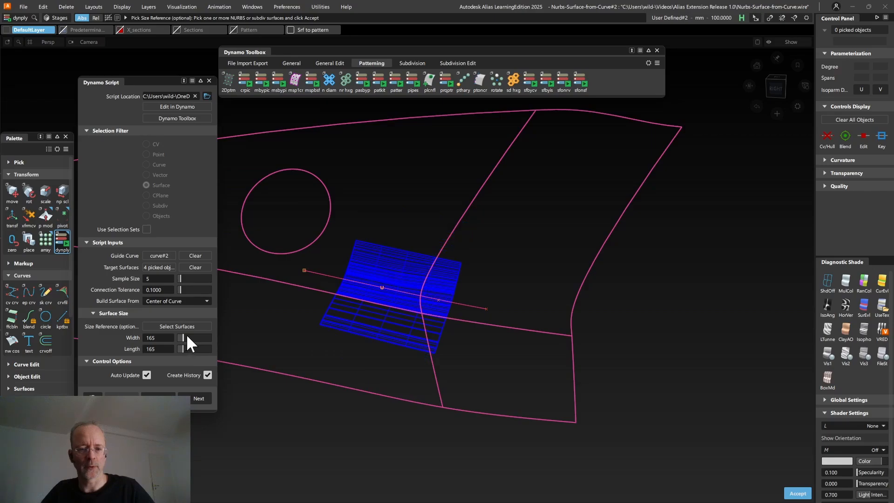
left_click_drag(364, 320, 477, 359, "alt+shift")
middle_click_drag(477, 359, 525, 356, "alt+shift")
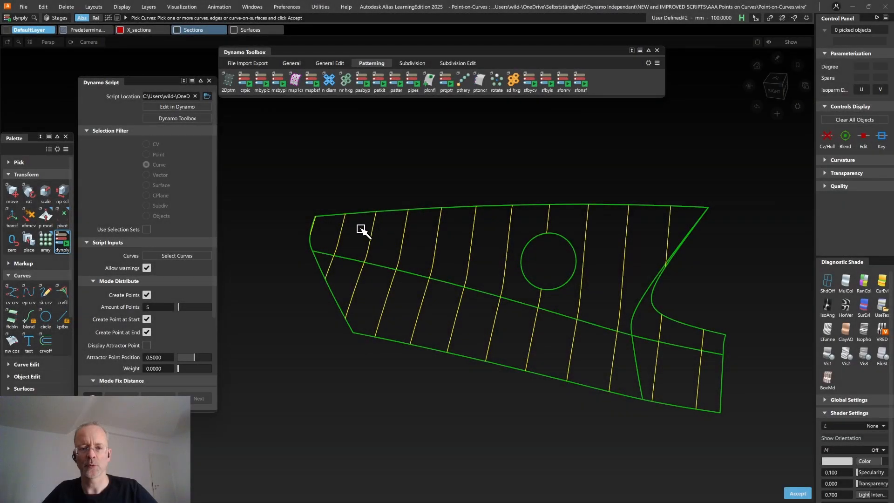
Pick the section curves in front of the circular opening and distribute 5 points on each, including their start and end.
left_click_drag(366, 231, 515, 252)
left_click_drag(354, 279, 478, 325)
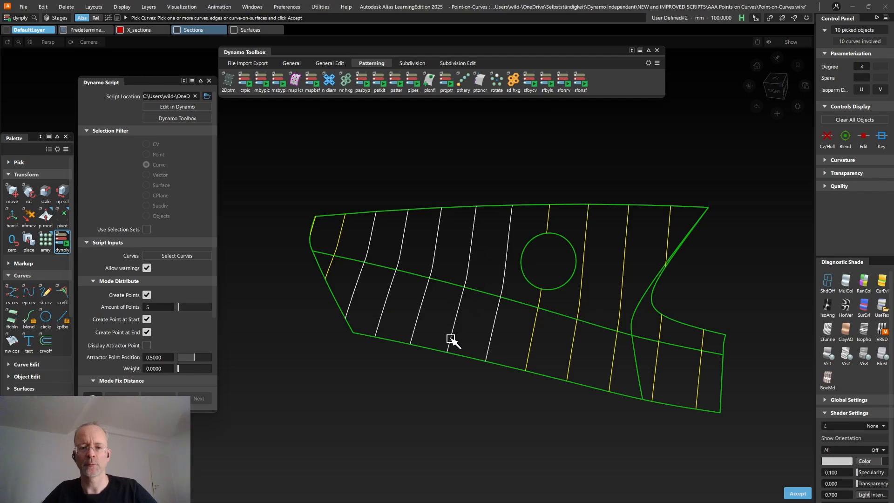
left_click(797, 493)
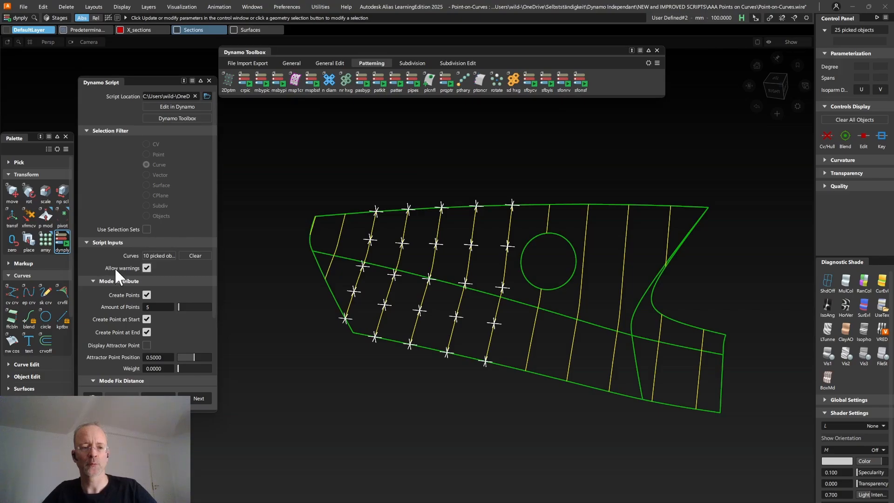
Reselect the Curves input to include the front panel's edges and further section curves, and accept the new selection.
left_click(152, 255)
left_click_drag(291, 191, 516, 351)
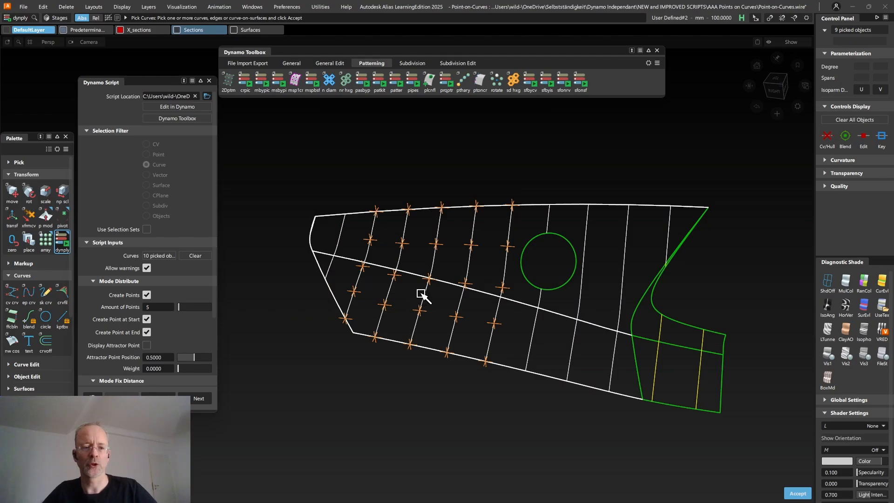
left_click(797, 494)
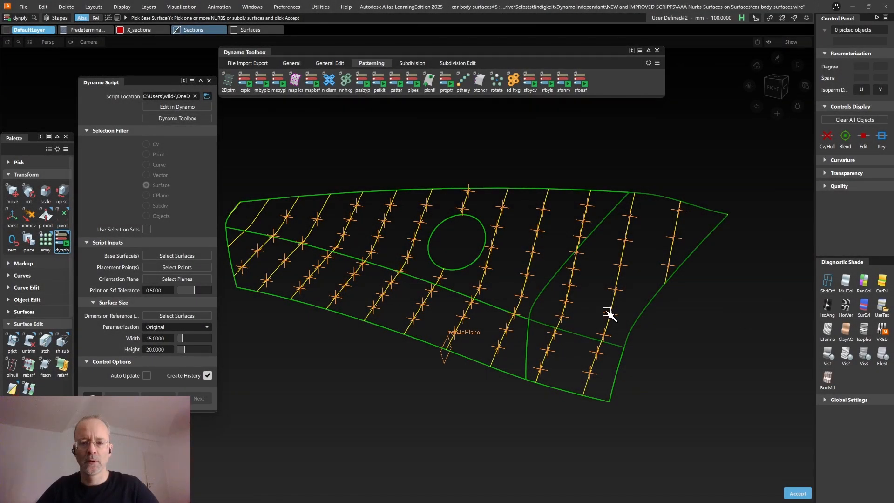
Choose the four body panels as Base Surfaces and all the construction points on them as Placement Points.
left_click(552, 329)
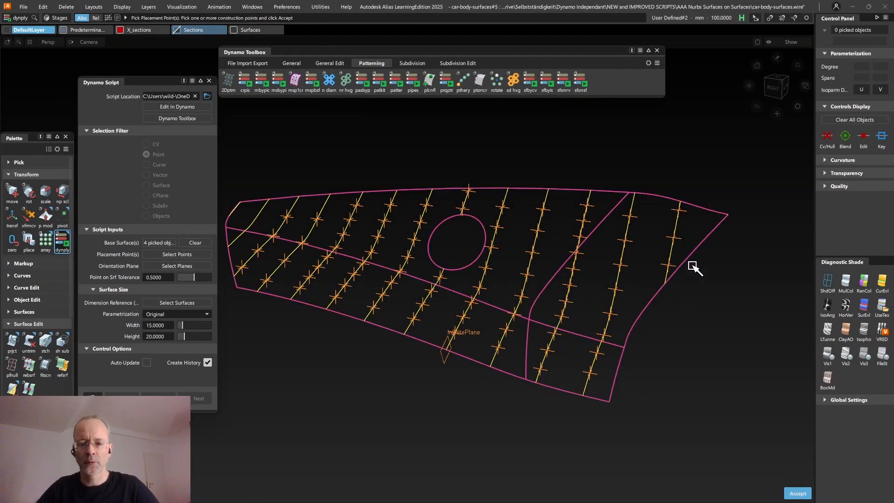
left_click_drag(743, 155, 231, 407)
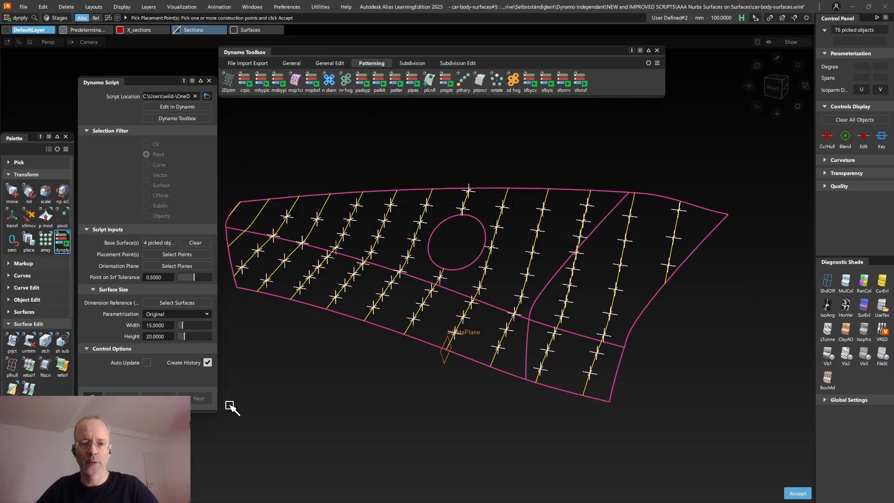
key("space")
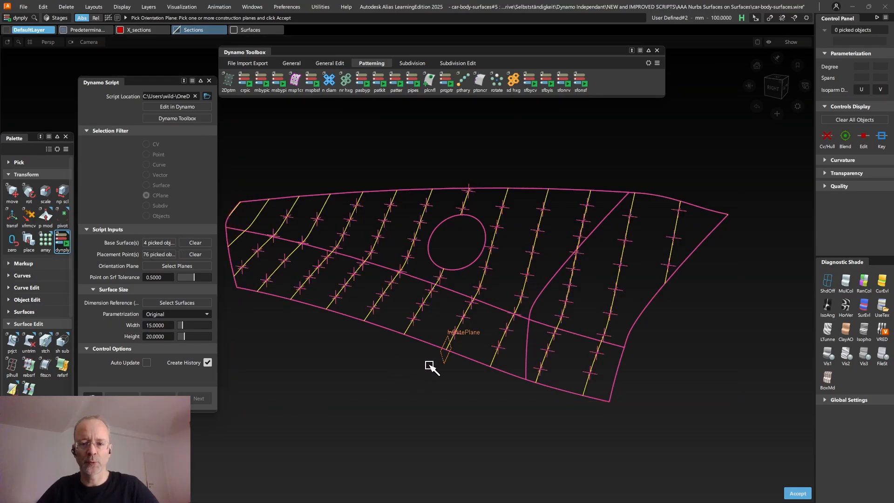
Use InfinitePlane as the Orientation Plane and build the small 15 by 20 surfaces at the placement points without a dimension reference.
left_click(448, 368)
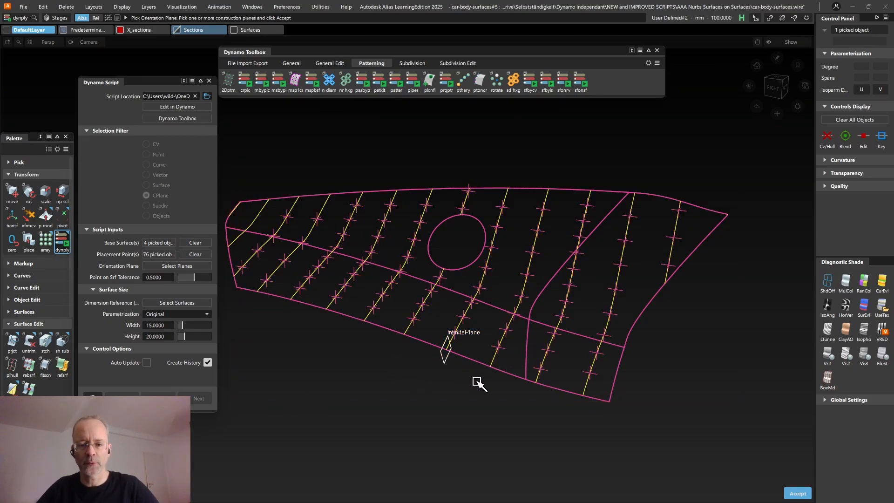
key("space")
key("space")
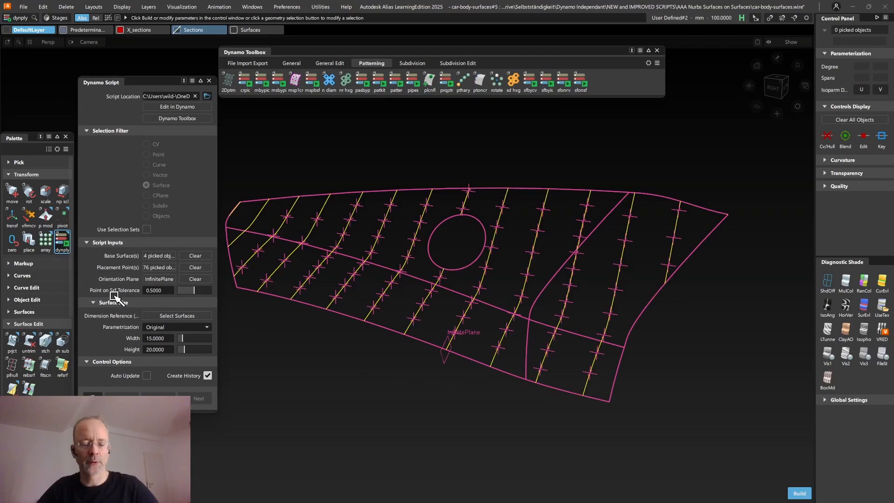
key("space")
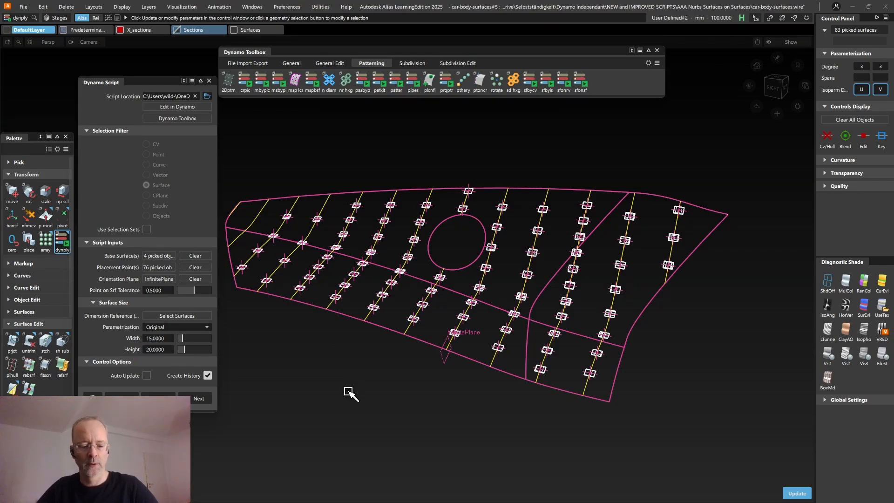
left_click_drag(345, 399, 340, 375, "ctrl+shift")
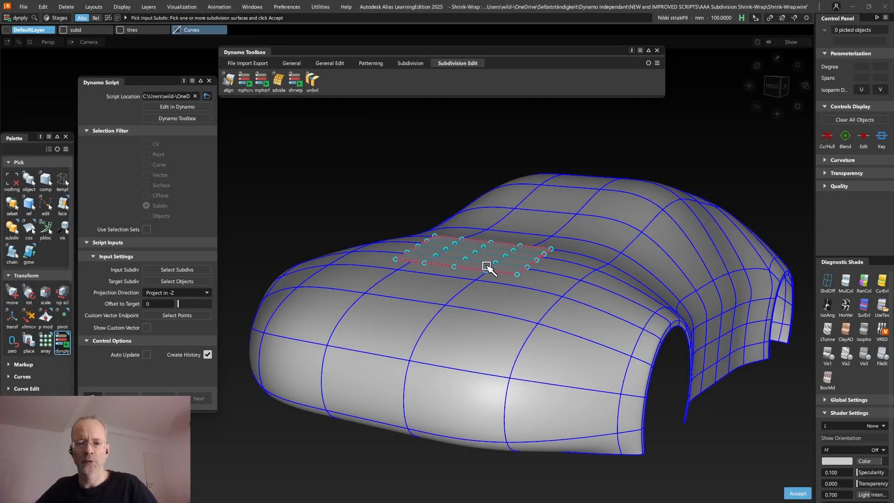
Shrink-wrap the flat Subdiv#3 grid above the hood onto the car body, projecting in -Z.
left_click(487, 266)
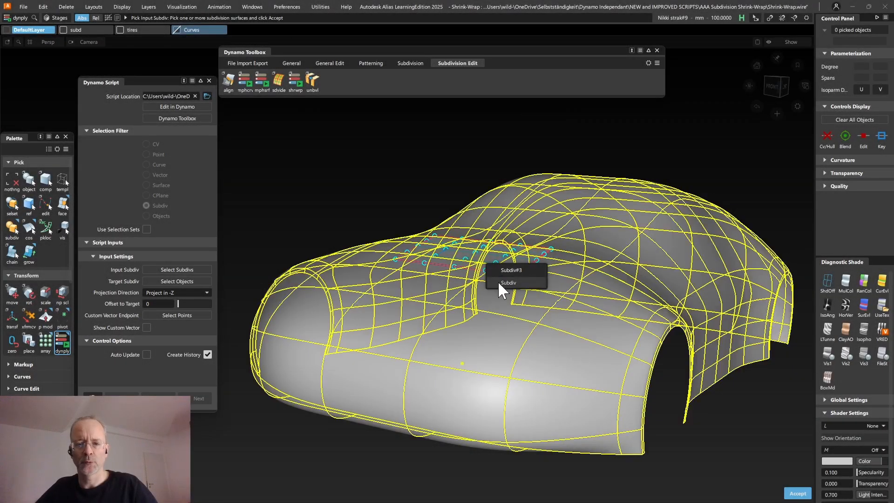
left_click(502, 268)
key("space")
left_click(491, 304)
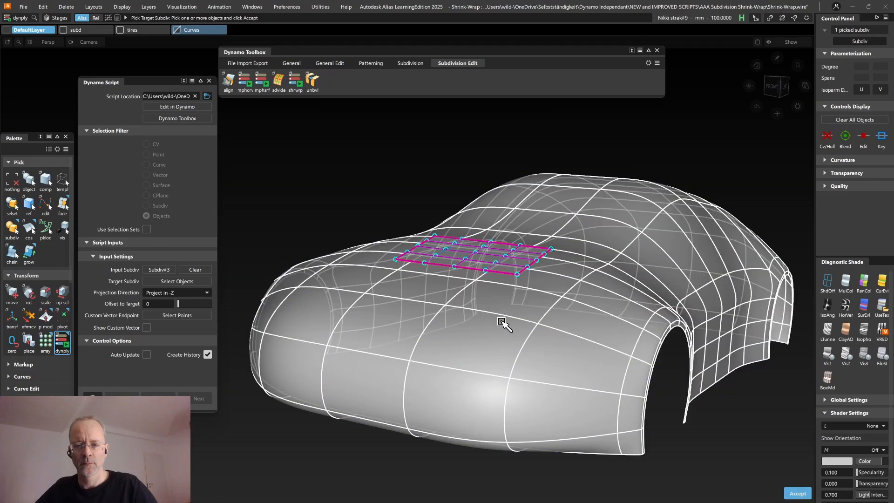
key("space")
key("space")
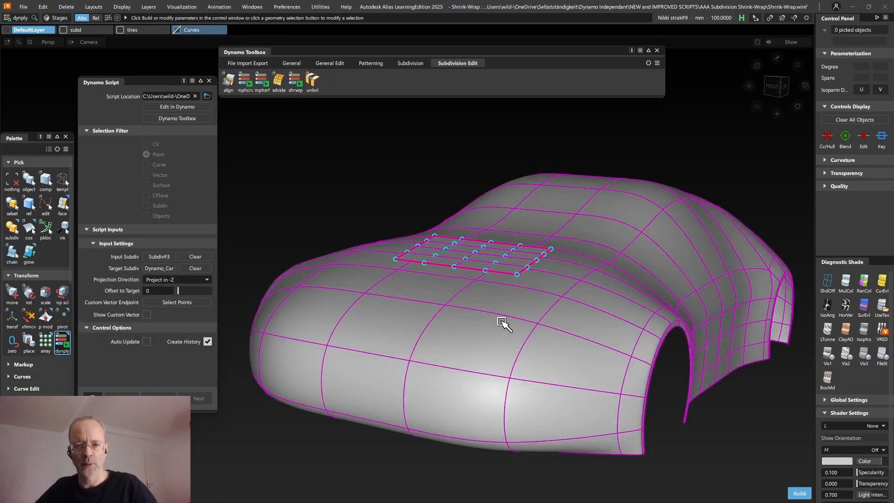
key("space")
left_click_drag(542, 330, 493, 313, "alt+shift")
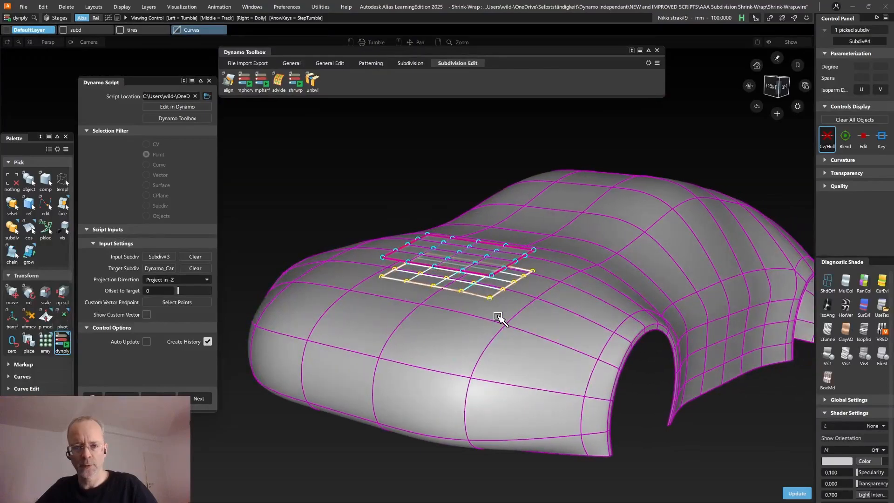
Set the shrink-wrap's Offset to Target to 20.
double_click(160, 290)
type("2")
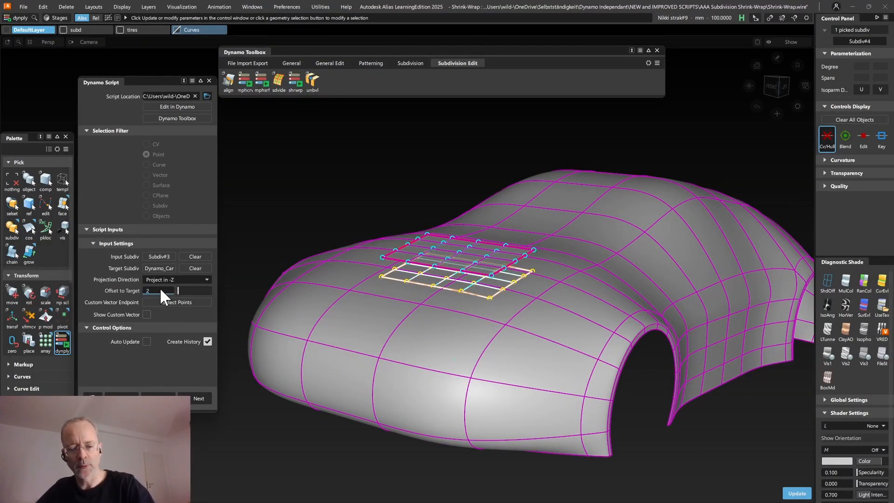
type("0")
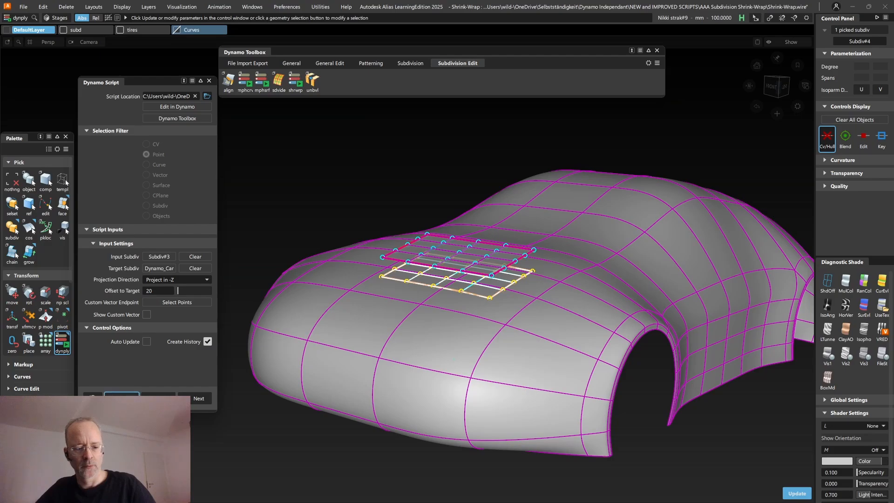
right_click_drag(505, 339, 582, 342, "alt+shift")
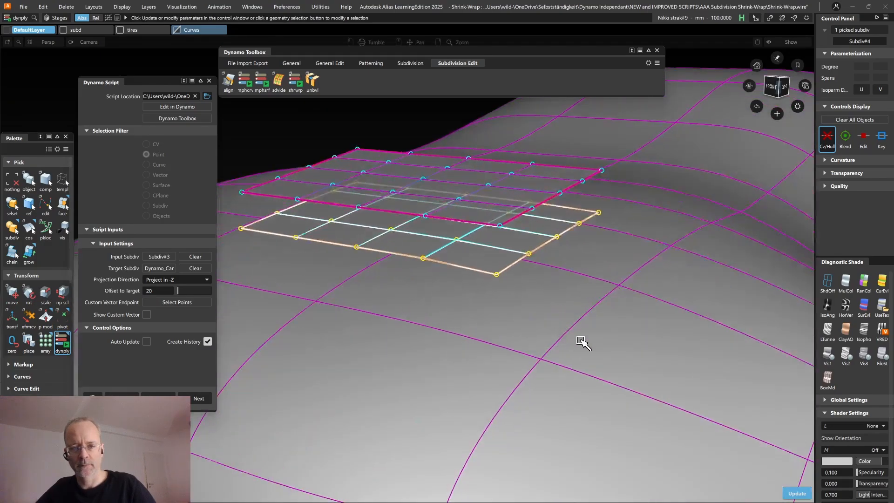
left_click_drag(581, 342, 697, 358, "alt+shift")
right_click_drag(606, 302, 543, 323, "alt+shift")
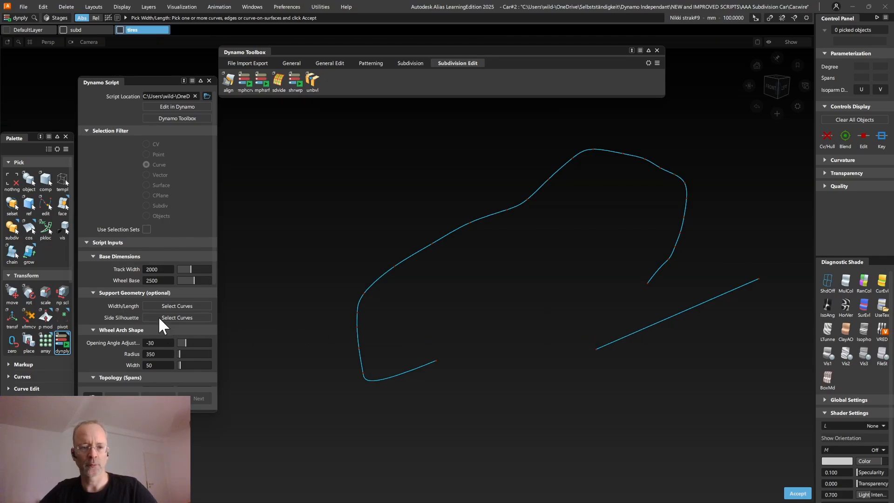
Generate the subdiv car from the straight Width/Length curve and the Side Silhouette curve.
left_click_drag(646, 312, 672, 346)
key("space")
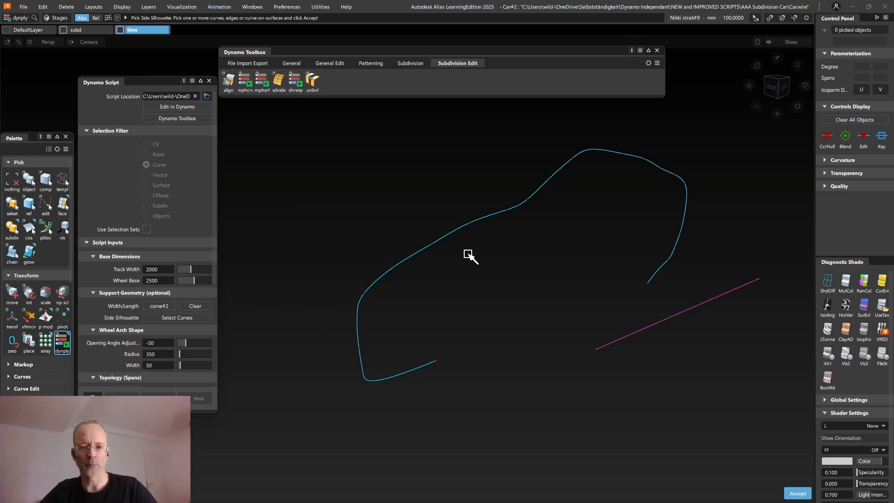
left_click_drag(451, 217, 470, 242)
key("space")
Change What to Create to Half Car and update the subdiv model.
scroll(143, 283, "down", 4)
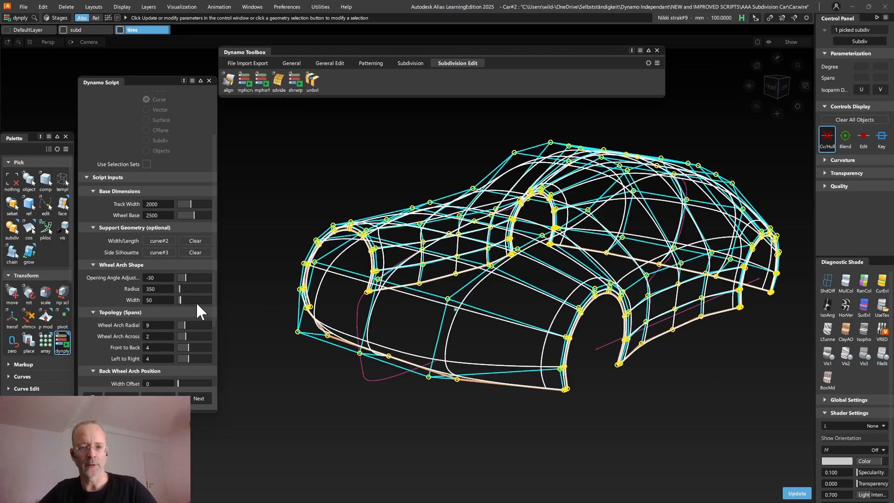
scroll(173, 300, "down", 4)
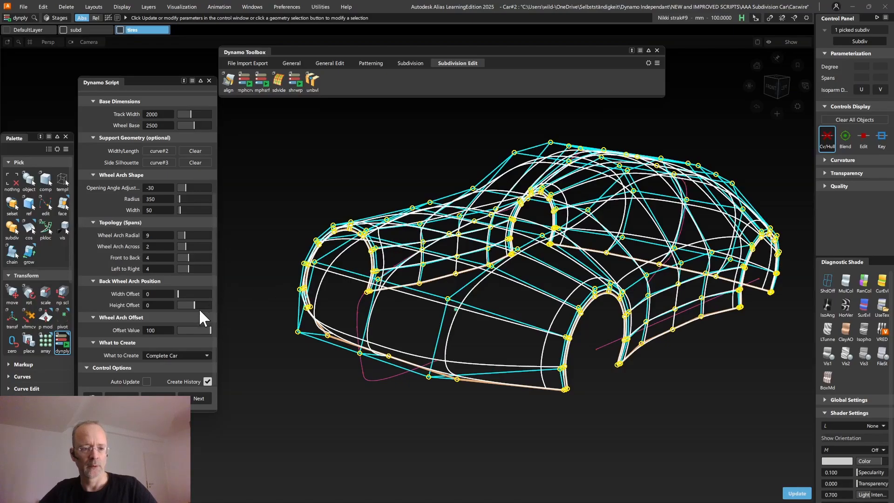
left_click(168, 355)
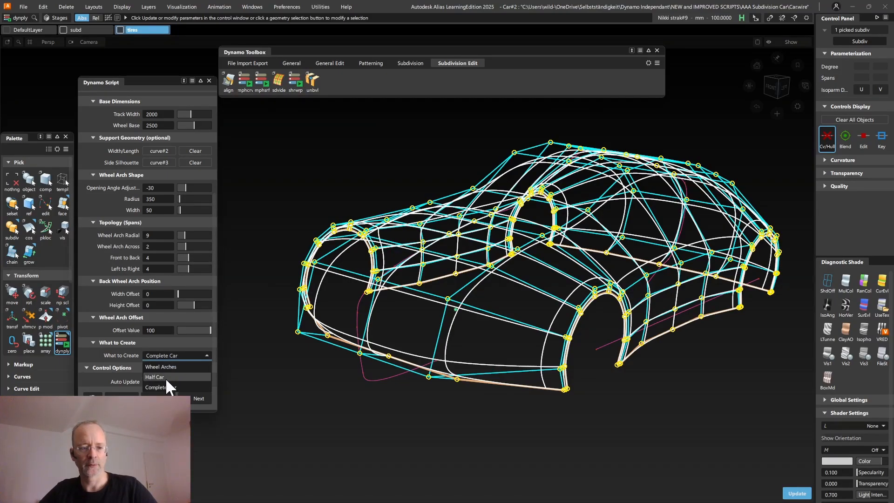
left_click(164, 375)
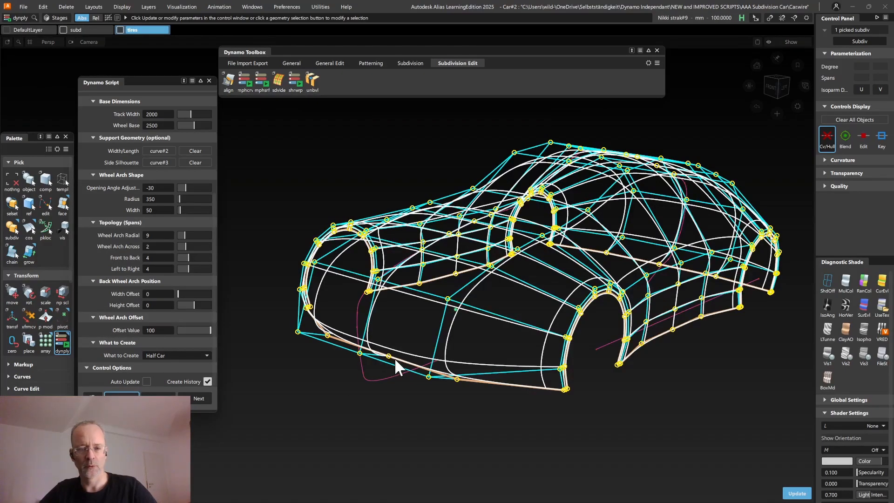
key("space")
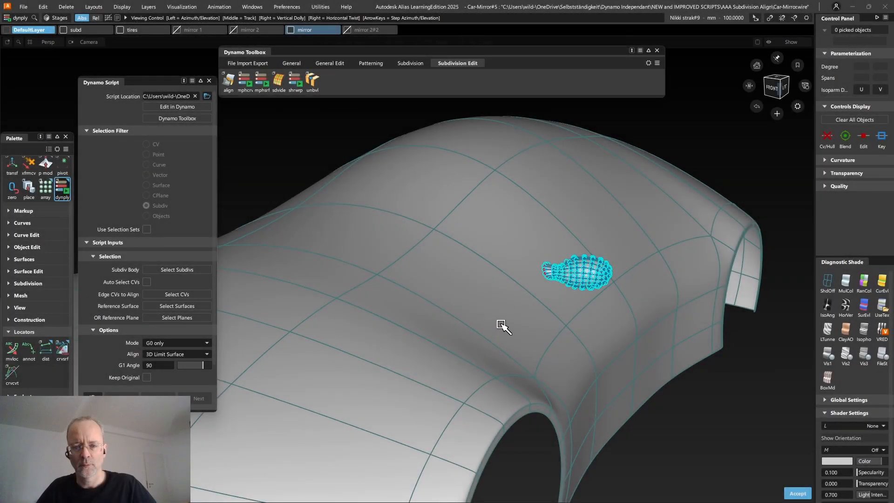
Select the side mirror as the Subdiv Body for the alignment script.
right_click_drag(503, 323, 630, 308, "alt+shift")
middle_click_drag(614, 309, 497, 385, "alt+shift")
left_click_drag(496, 384, 575, 375, "alt+shift")
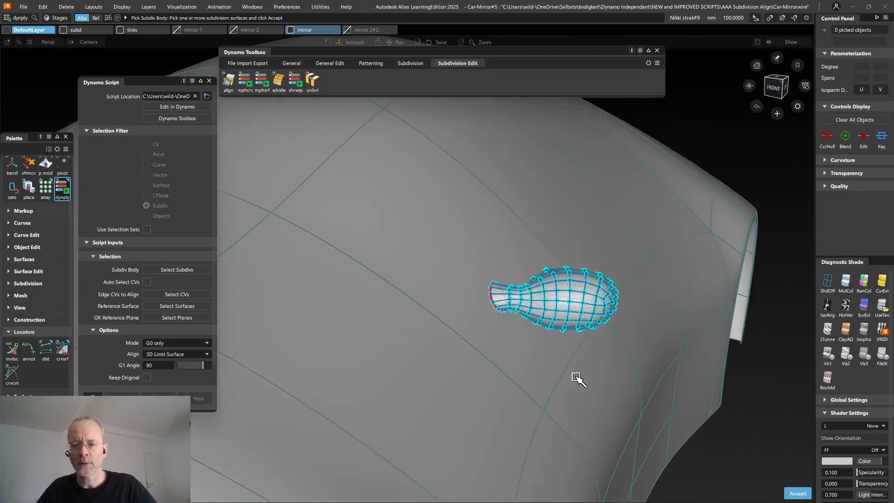
left_click(567, 304)
left_click(591, 322)
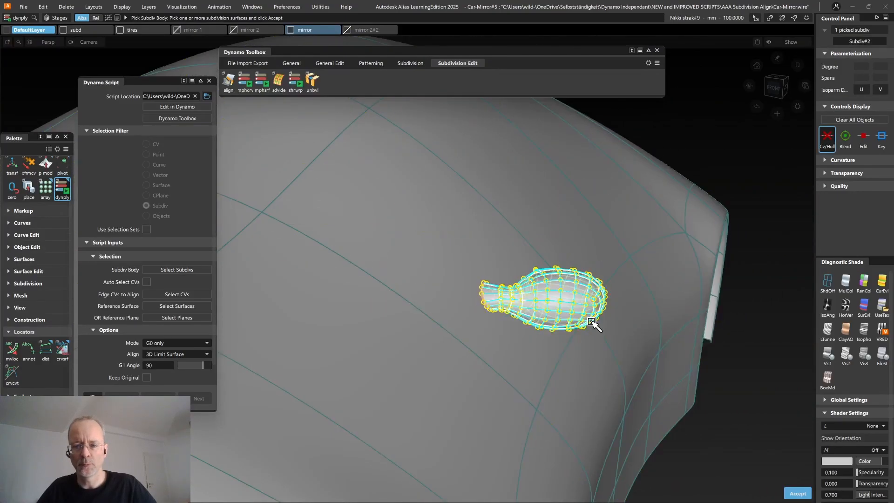
left_click_drag(511, 351, 602, 377, "alt+shift")
right_click_drag(575, 384, 563, 345, "alt+shift")
left_click_drag(562, 345, 553, 336, "alt+shift")
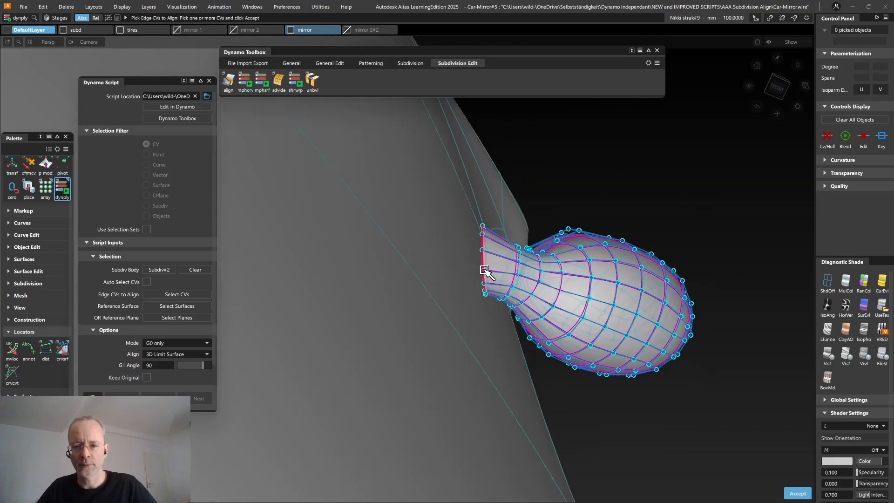
Pick the CVs along the mirror neck's open edge to align and the car body surface as the reference surface.
left_click_drag(462, 213, 447, 273)
left_click(448, 273)
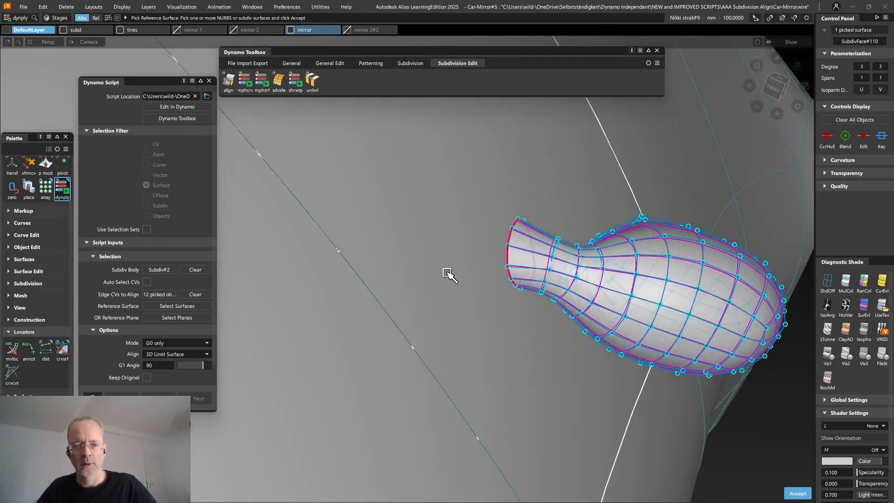
key("space")
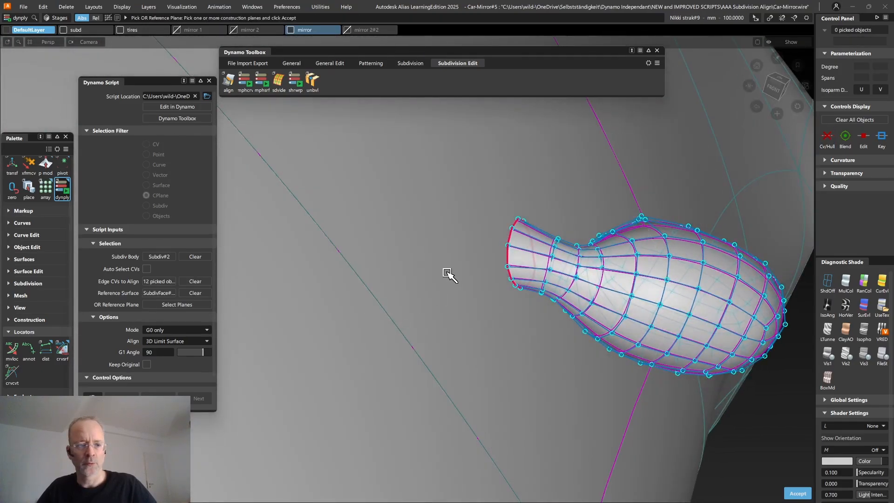
Set Align to 3D Limit Surface with G0 only mode and build the mirror edge alignment.
left_click(187, 341)
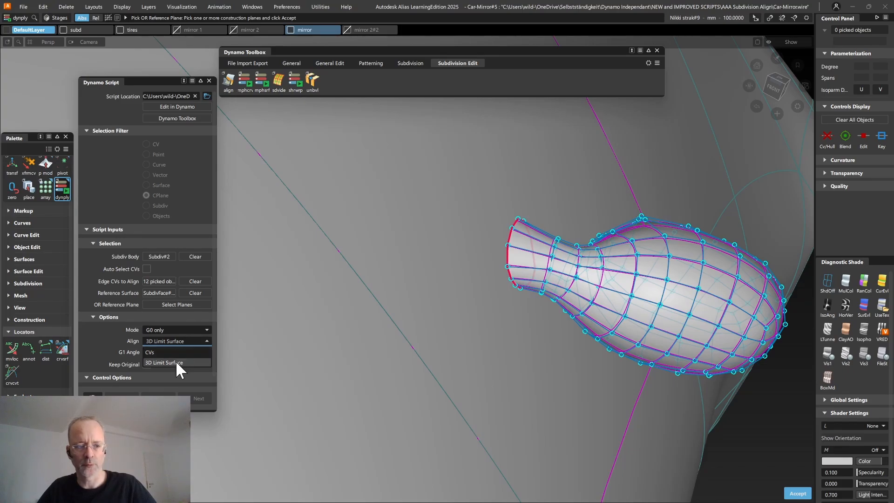
left_click(175, 362)
left_click(797, 494)
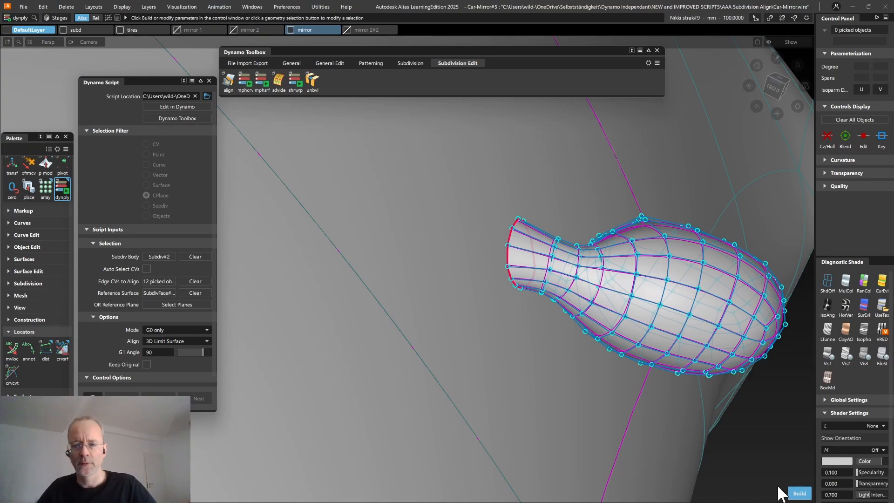
left_click(792, 493)
left_click_drag(479, 357, 491, 286, "alt+shift")
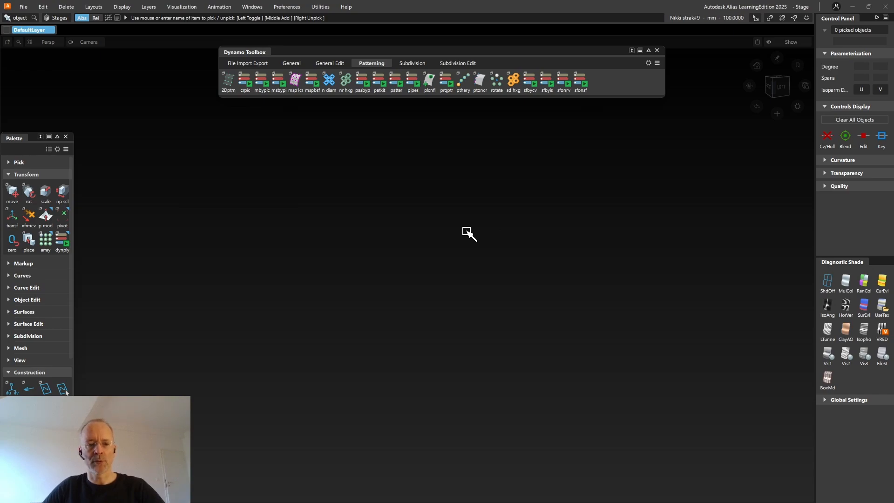
Launch Dynamo from Alias, open its Package Manager and search the packages for "alias".
left_click(62, 241)
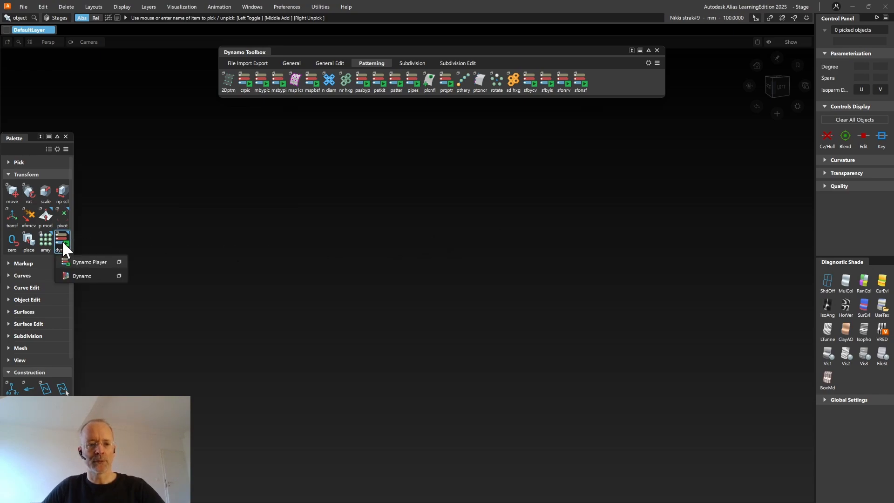
left_click(70, 272)
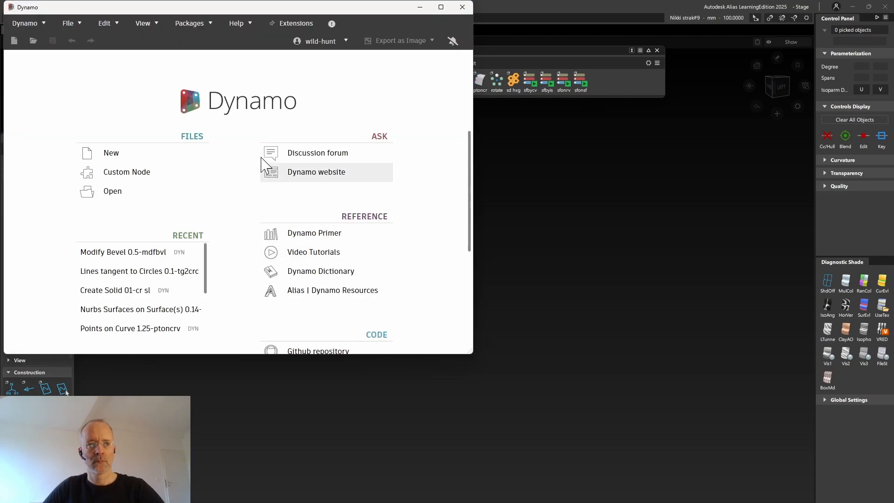
left_click(187, 23)
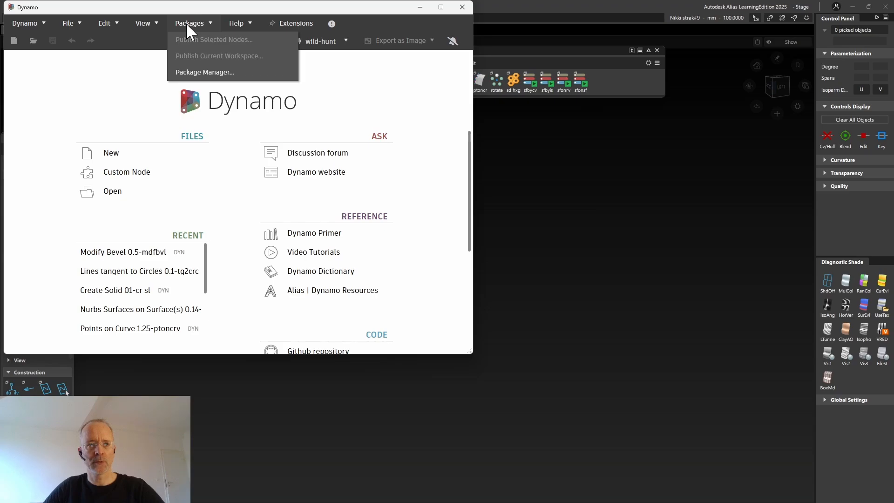
left_click(194, 71)
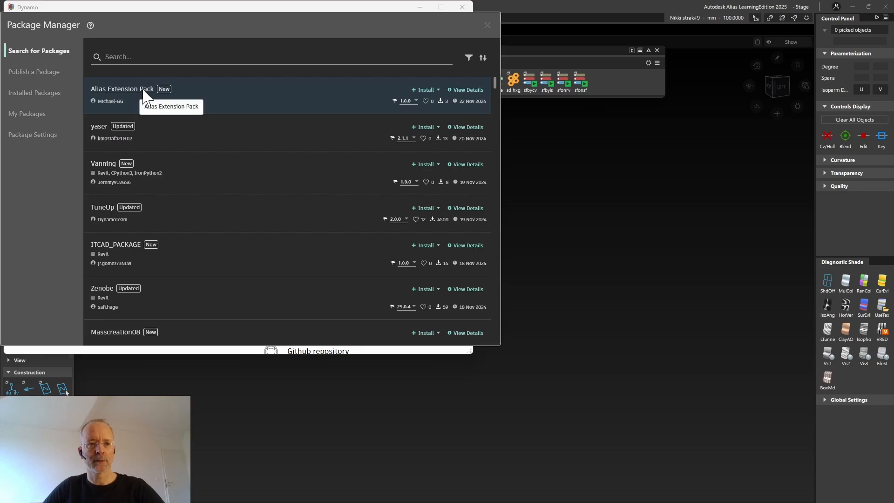
left_click(234, 56)
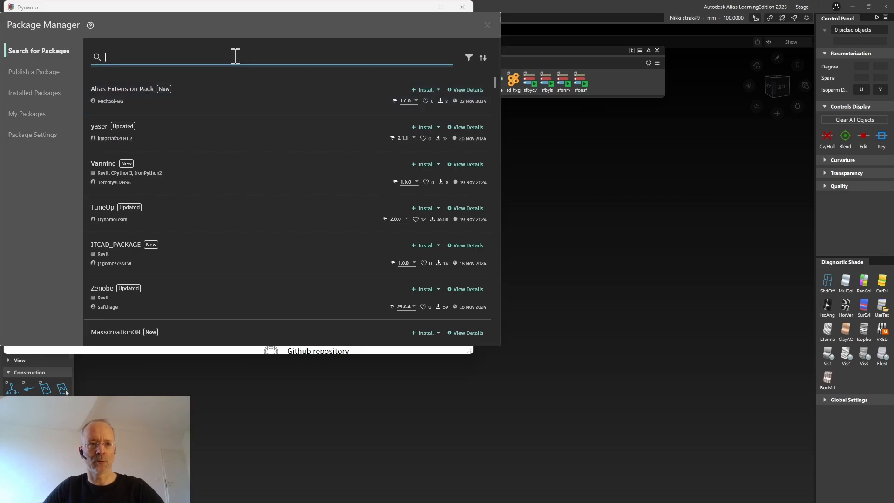
type("ali")
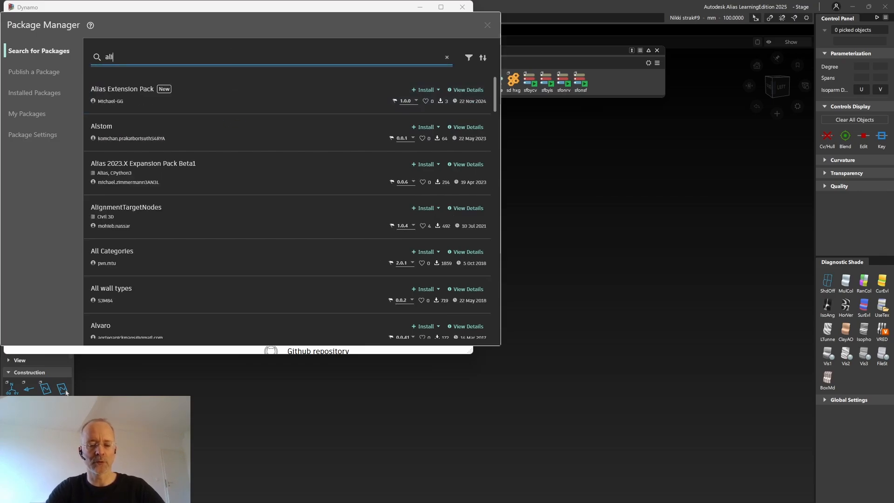
type("as")
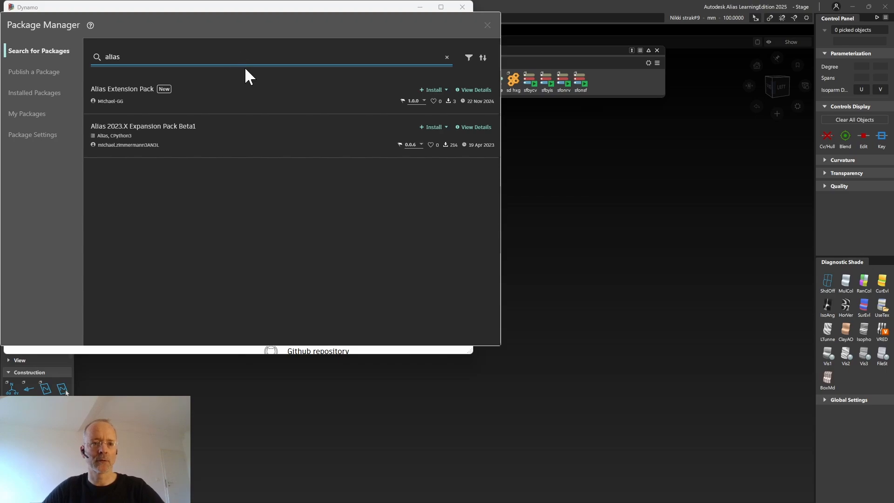
Install Alias Extension Pack 1.0.0 and open the package settings.
left_click(258, 105)
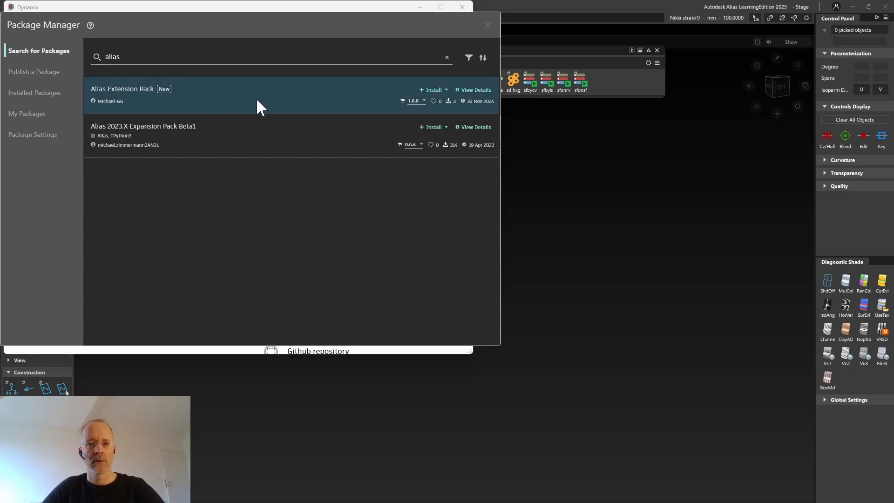
left_click(435, 89)
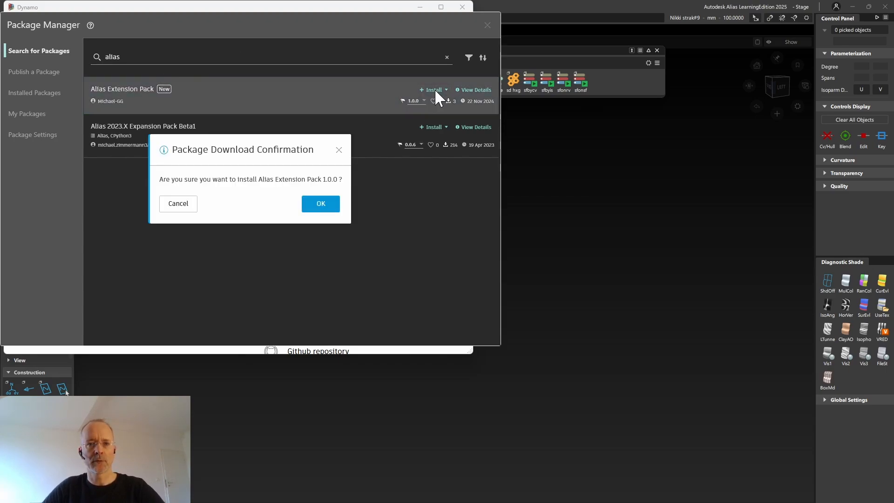
left_click(319, 203)
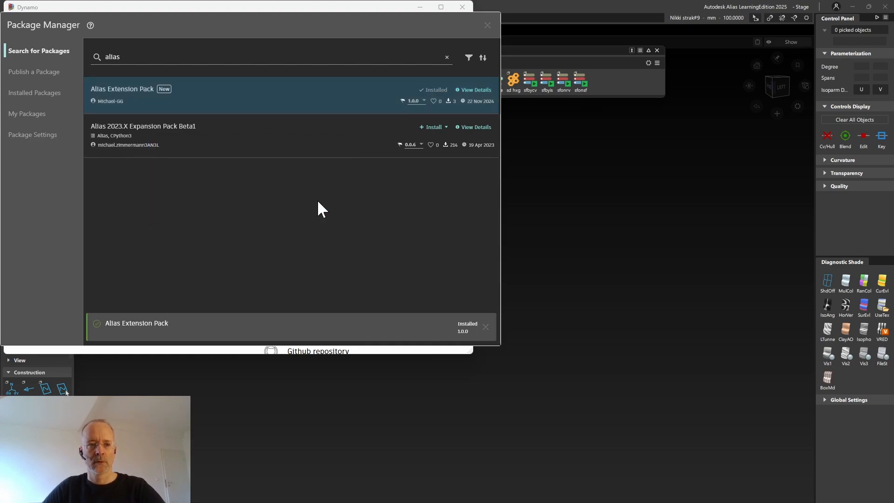
left_click(40, 134)
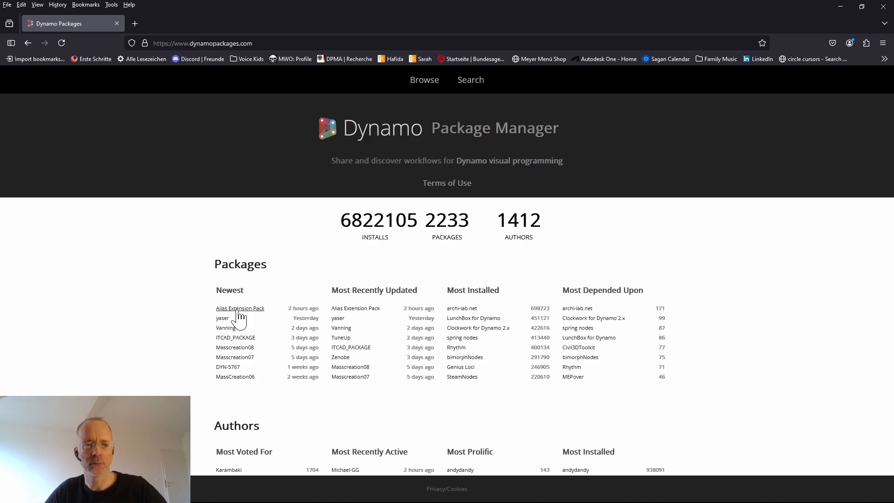
Switch to the Dynamo Packages website in the browser, search for "alias" and download Alias Extension Pack version 1.0.0.
left_click(468, 86)
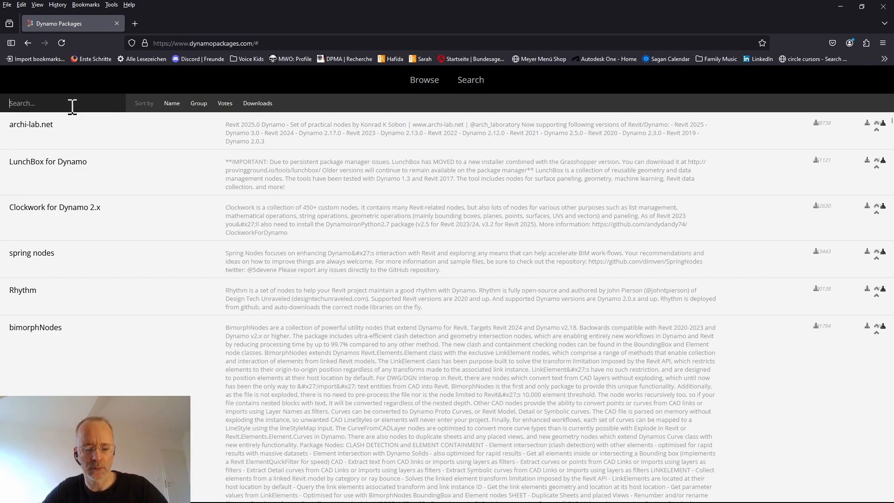
type("alias")
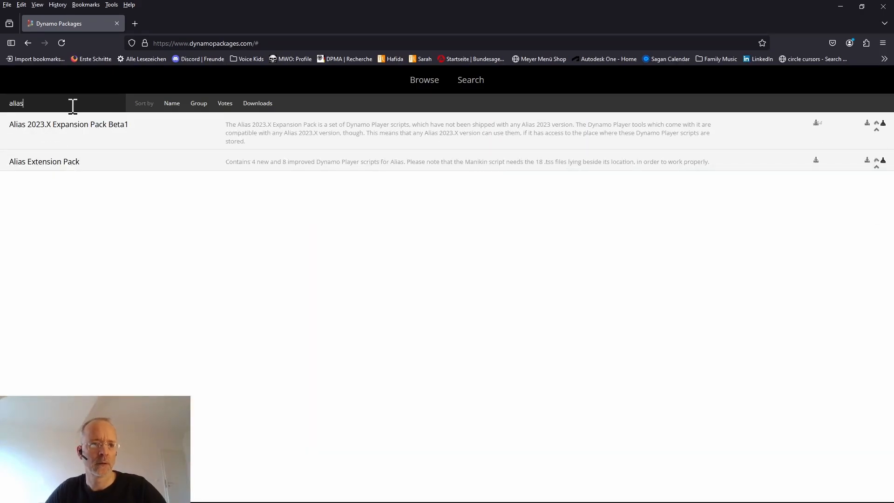
left_click(689, 160)
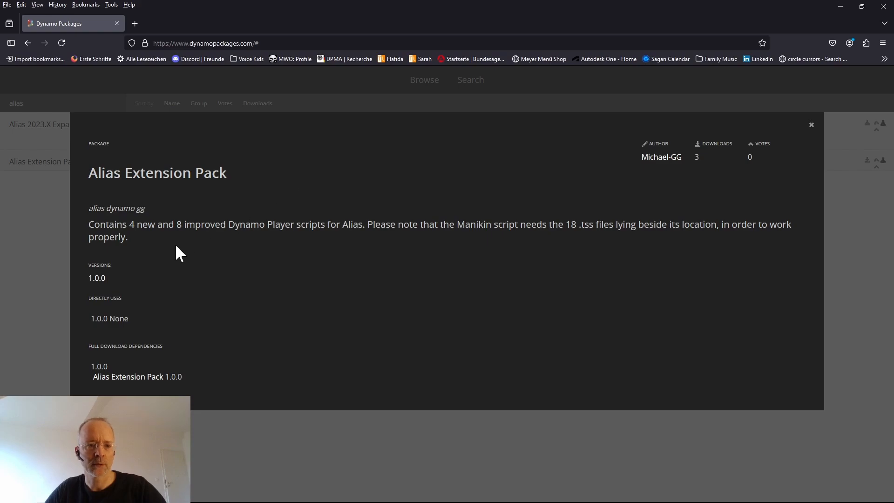
left_click(98, 279)
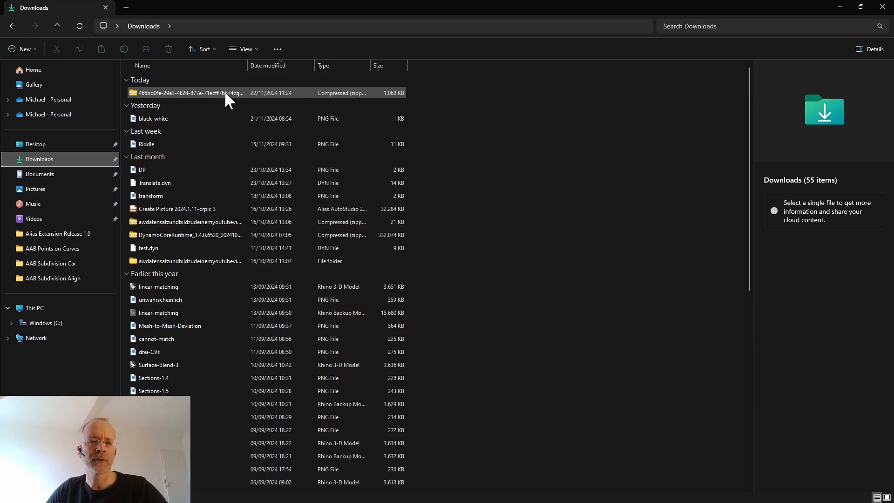
Switch to File Explorer, extract the downloaded package archive into Downloads and open the extra folder inside the extracted package.
left_click(225, 92)
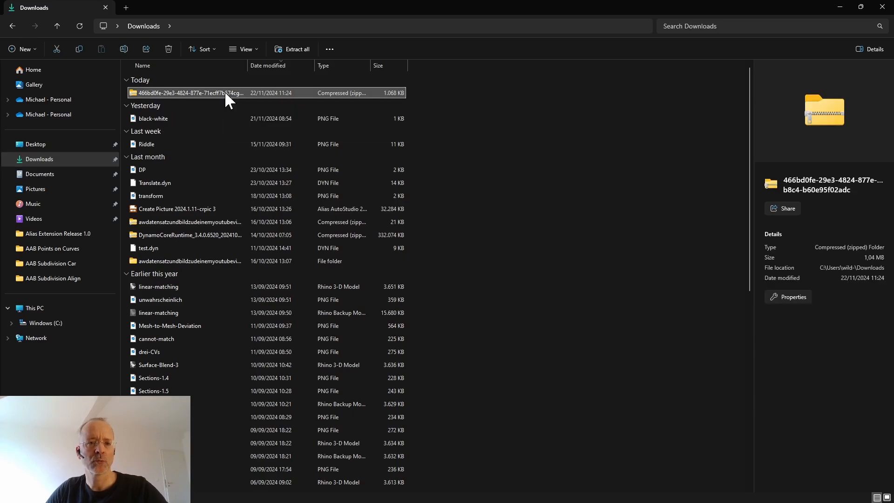
right_click(225, 92)
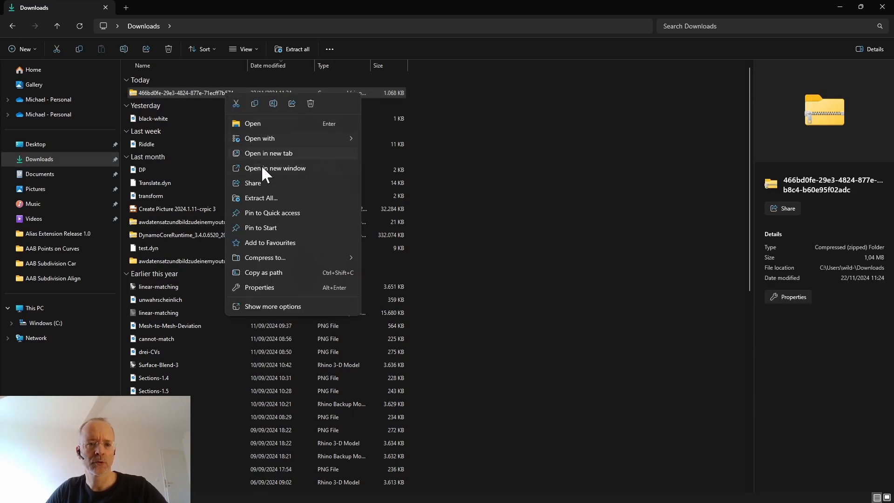
left_click(276, 197)
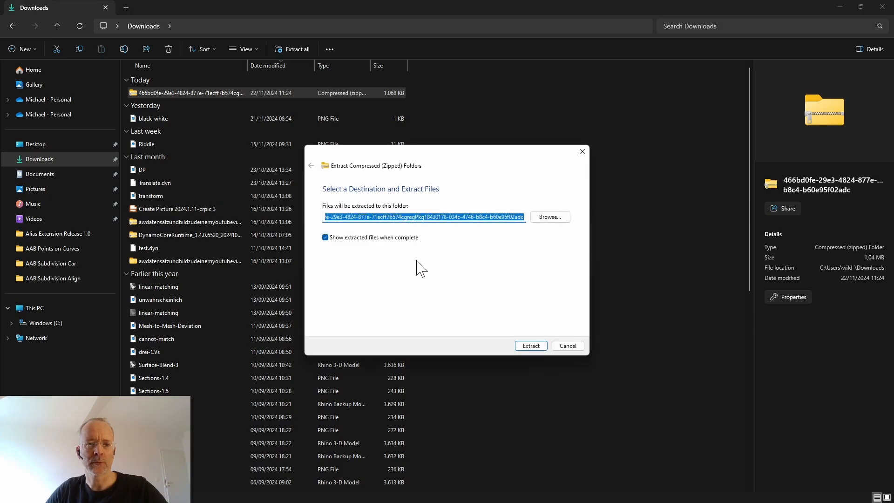
left_click(539, 348)
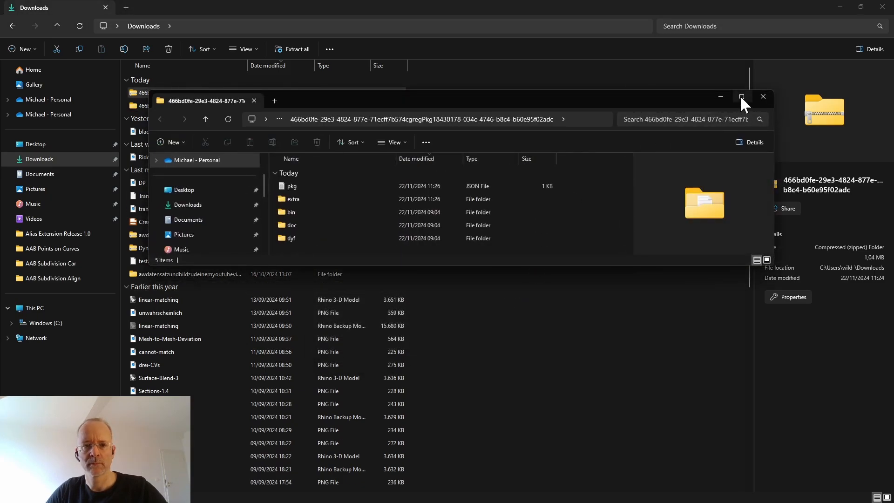
left_click(762, 97)
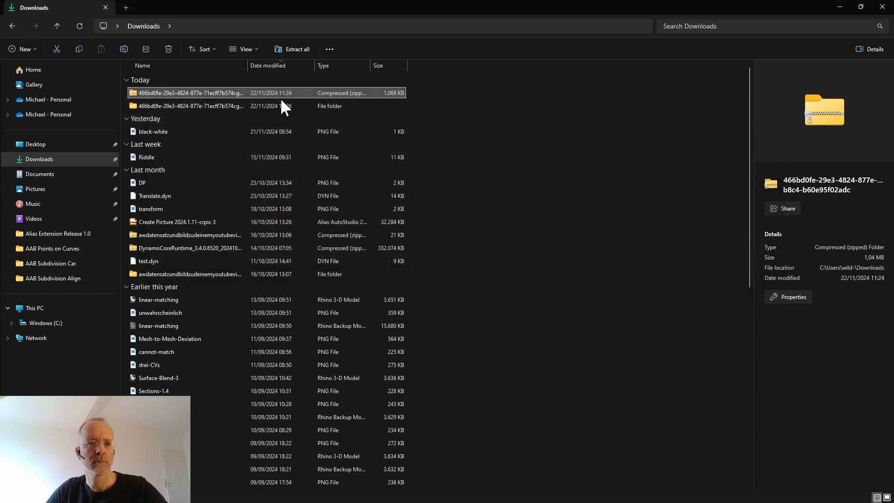
double_click(224, 106)
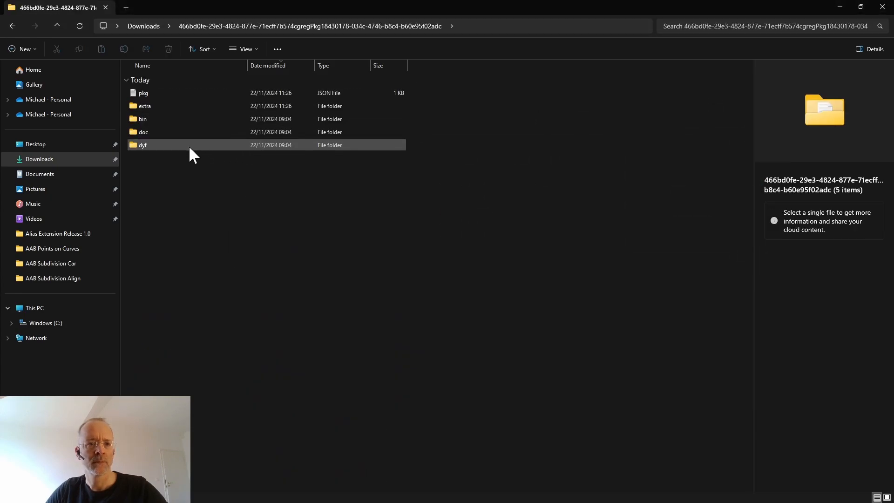
double_click(176, 106)
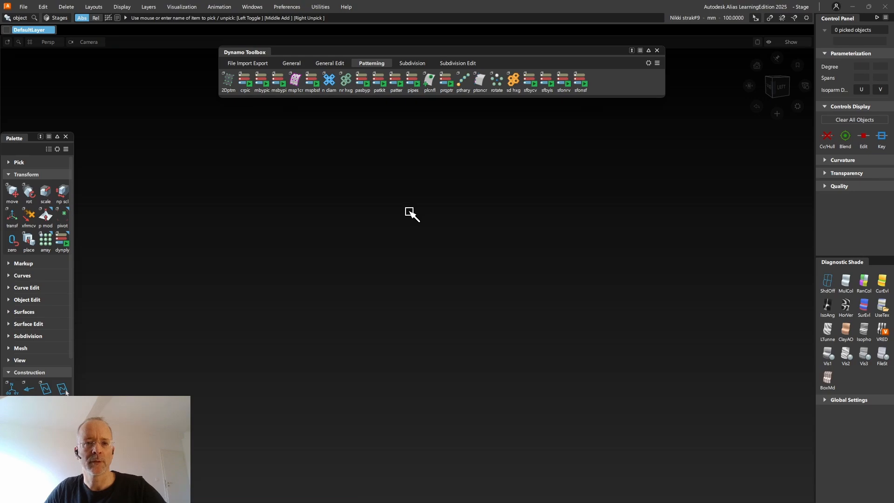
Switch back to Alias, create a new shelf named GG and place it in the lower part of the viewport.
left_click(252, 7)
mouse_move(324, 30)
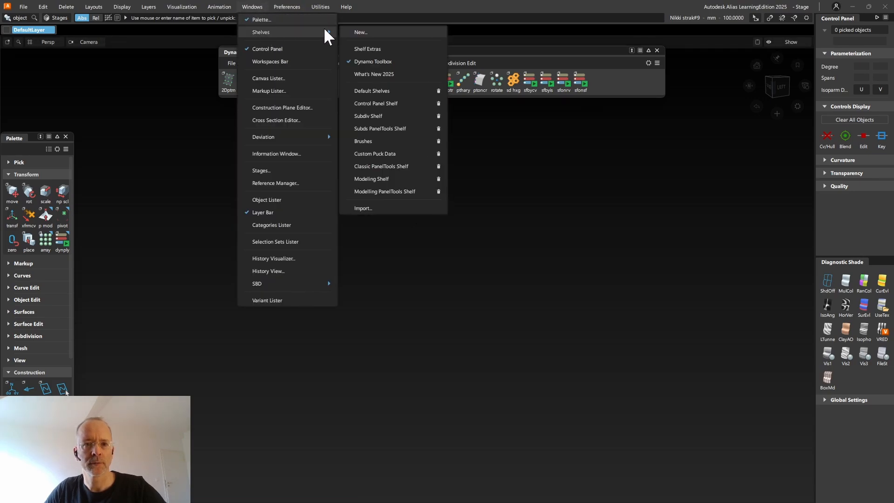
left_click(364, 32)
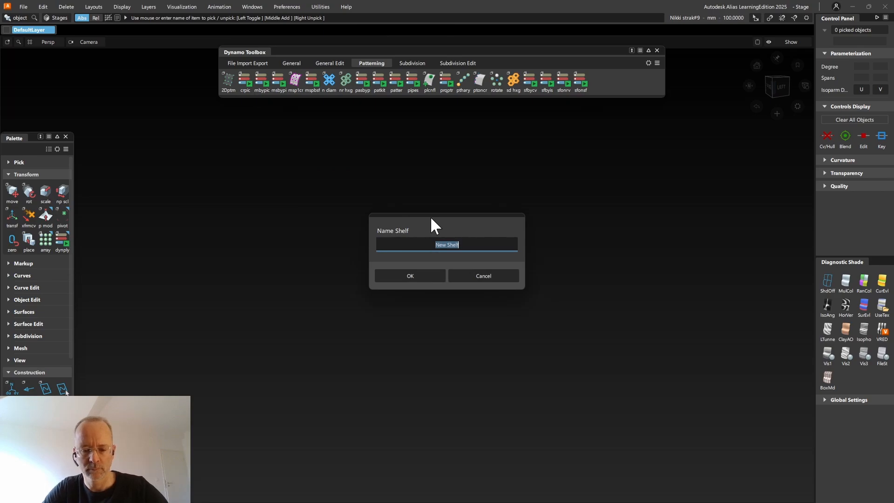
type("GG")
key("Return")
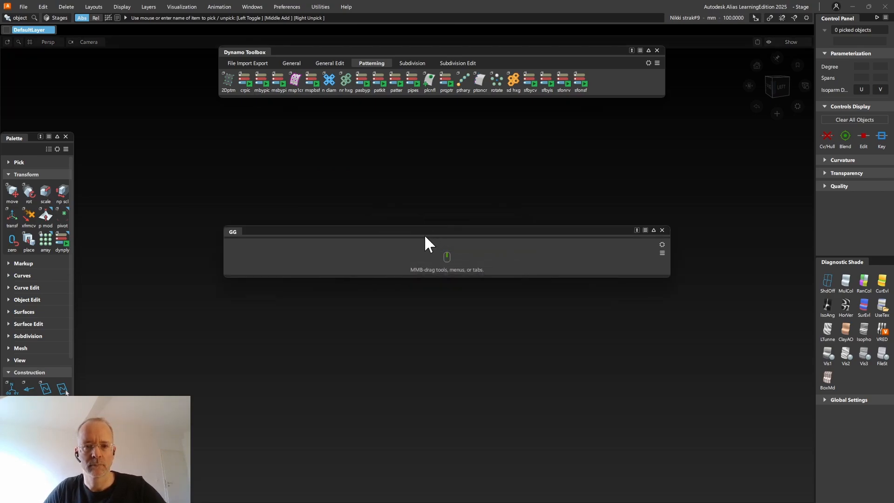
left_click_drag(421, 233, 436, 372)
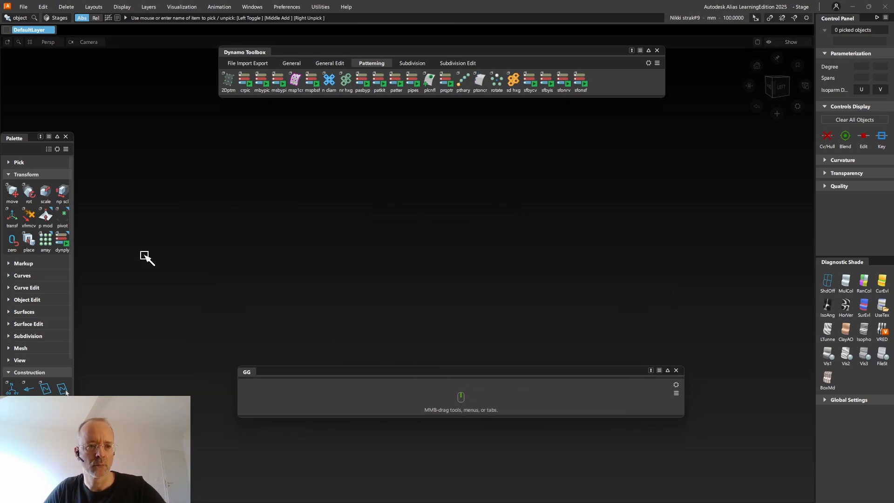
Load the Manikin 1.2.04-mankn.dyn script into the Dynamo Player from the extra folder of the extracted package in Downloads.
left_click(61, 241)
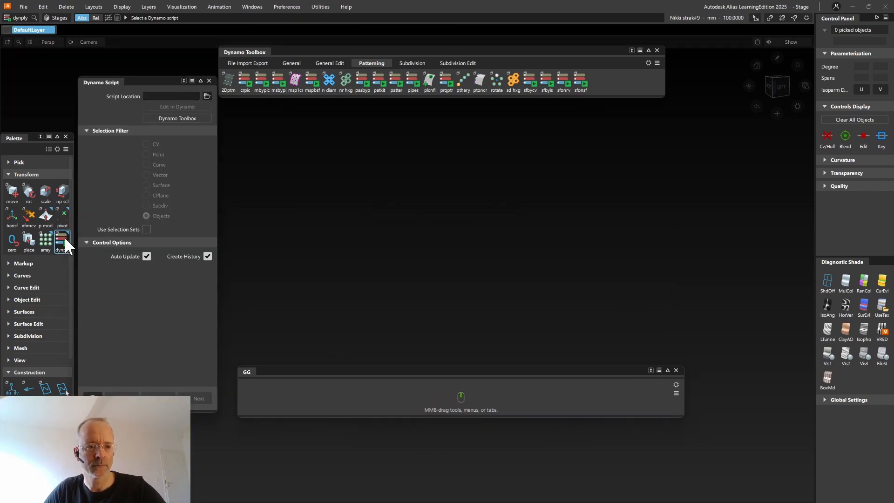
left_click(207, 96)
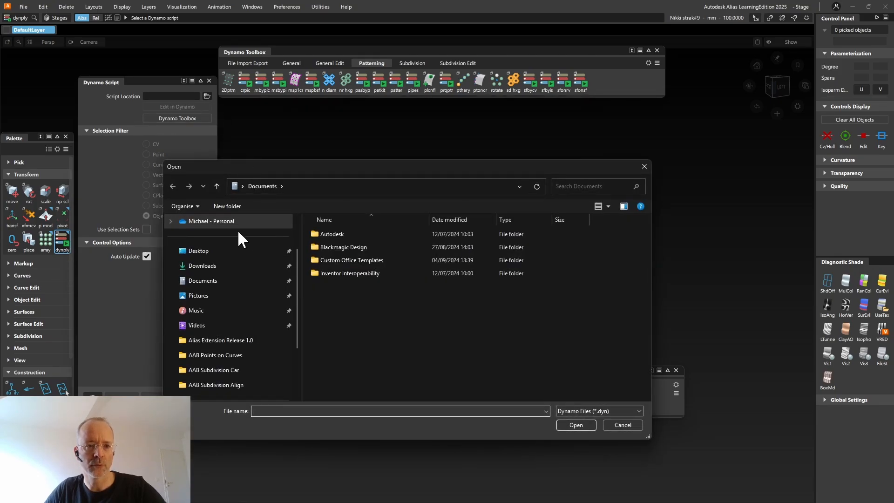
left_click(222, 266)
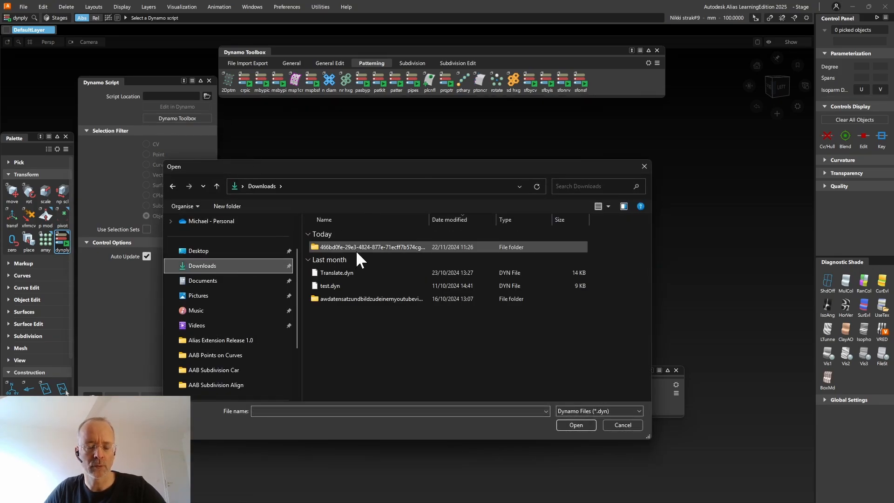
double_click(365, 247)
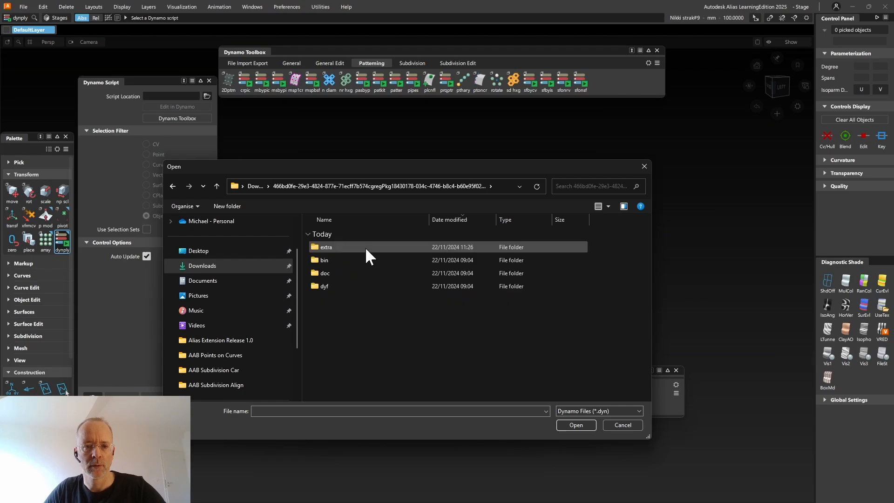
double_click(344, 246)
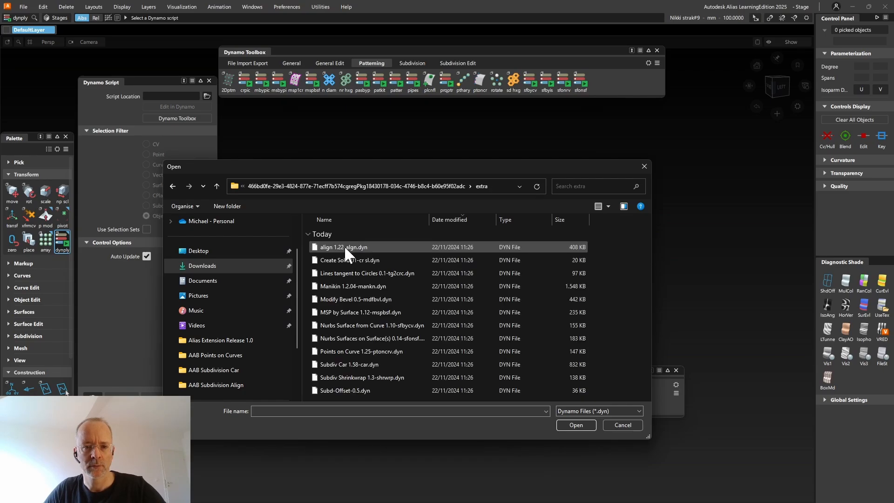
left_click(369, 286)
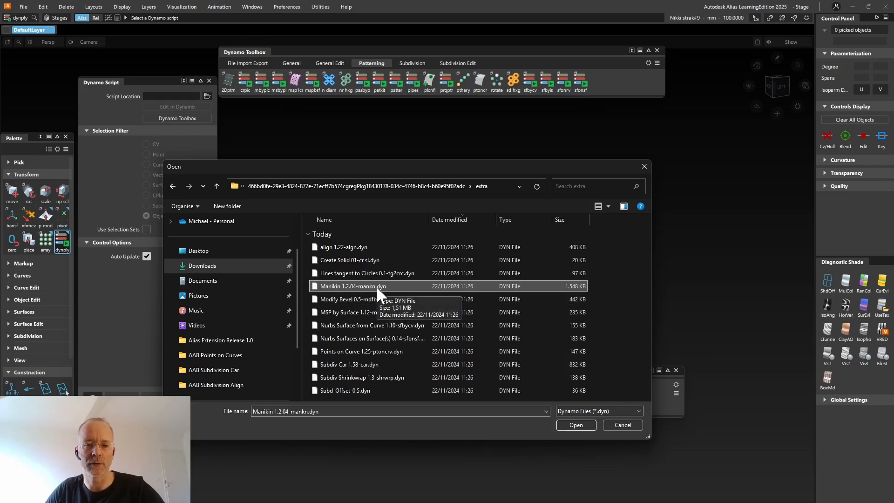
left_click(568, 421)
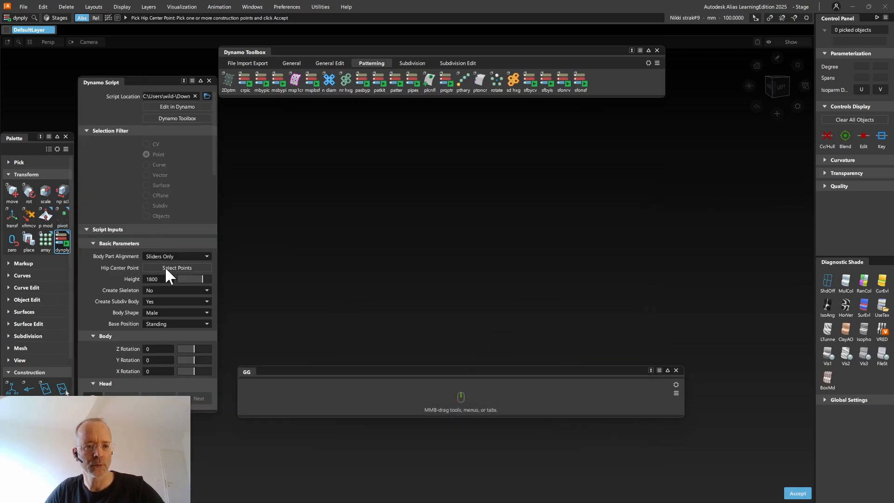
Exit the script and add the Dynamo Player tool with the Manikin script to the GG shelf.
left_click(62, 239)
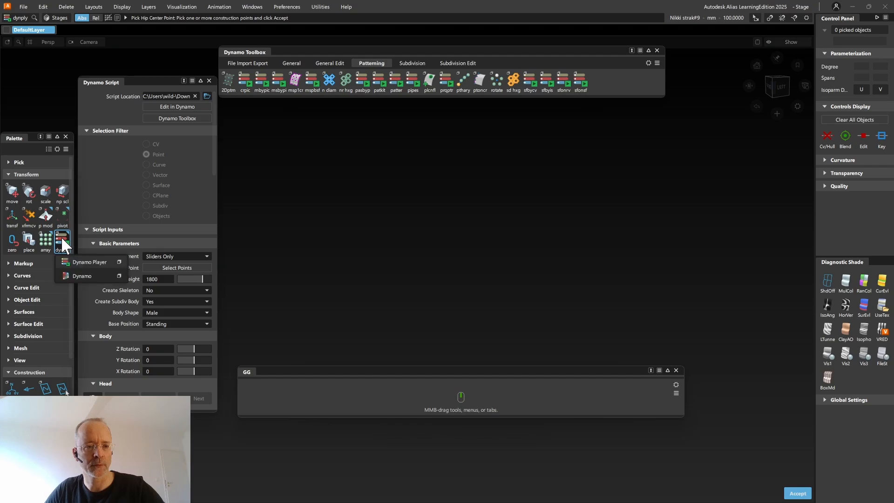
left_click(299, 234)
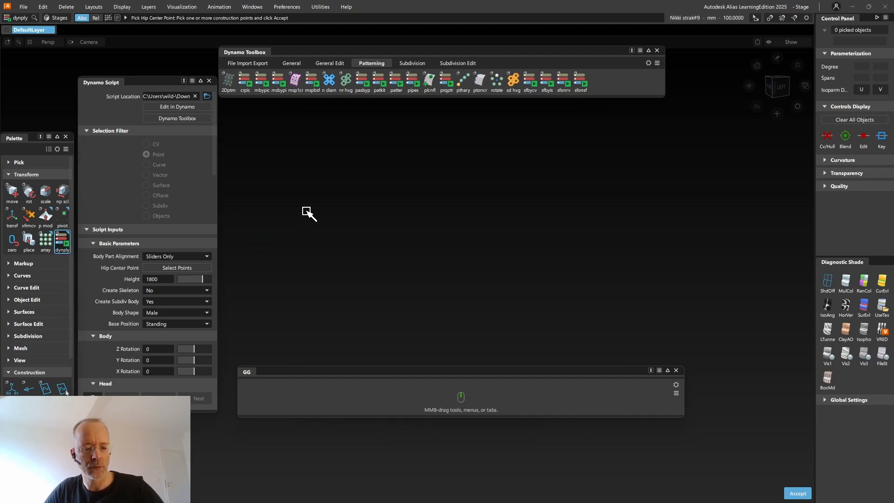
key("Escape")
left_click(63, 236)
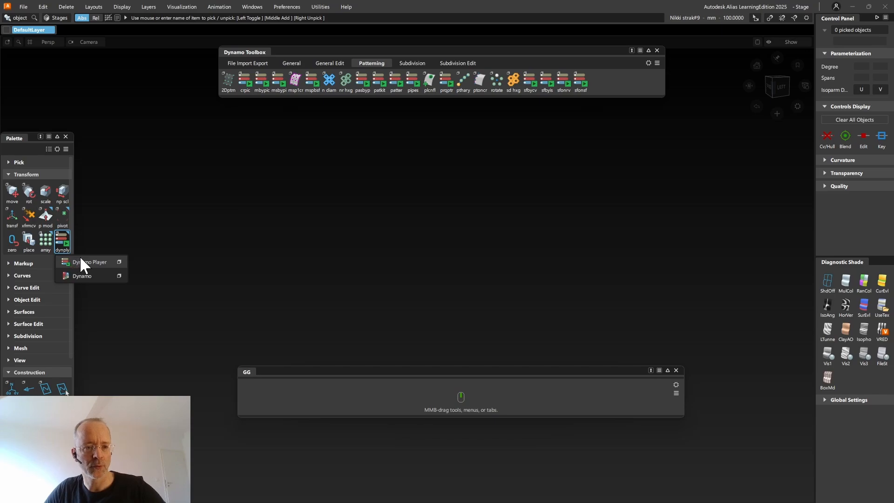
middle_click_drag(80, 258, 277, 398)
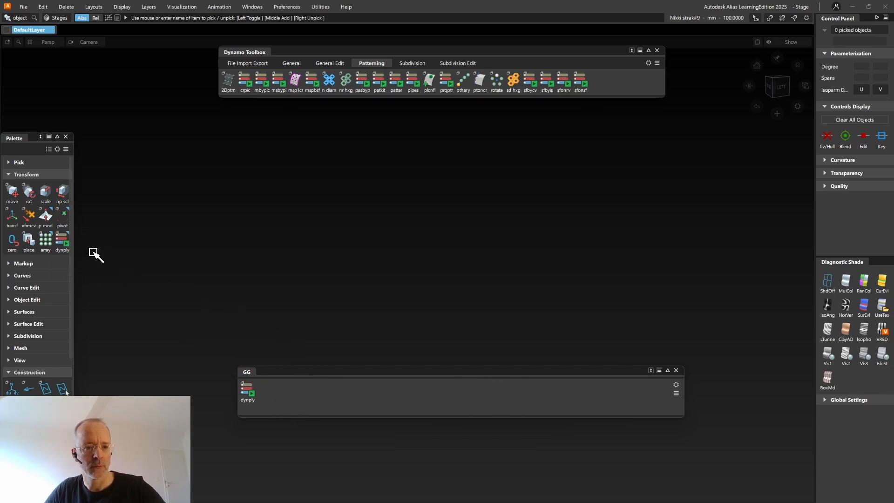
Load the Create Solid 01-cr sl.dyn script into the Dynamo Player and add the tool to the GG shelf as a second item.
left_click(60, 239)
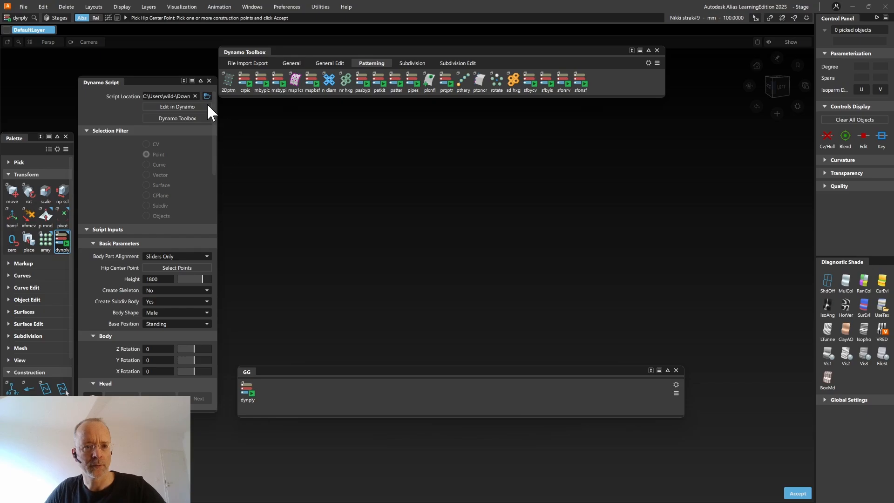
left_click(206, 96)
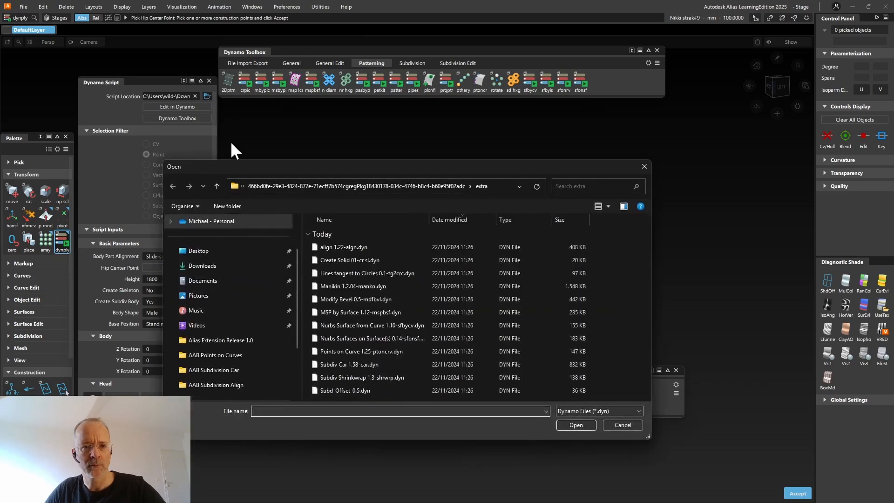
double_click(353, 258)
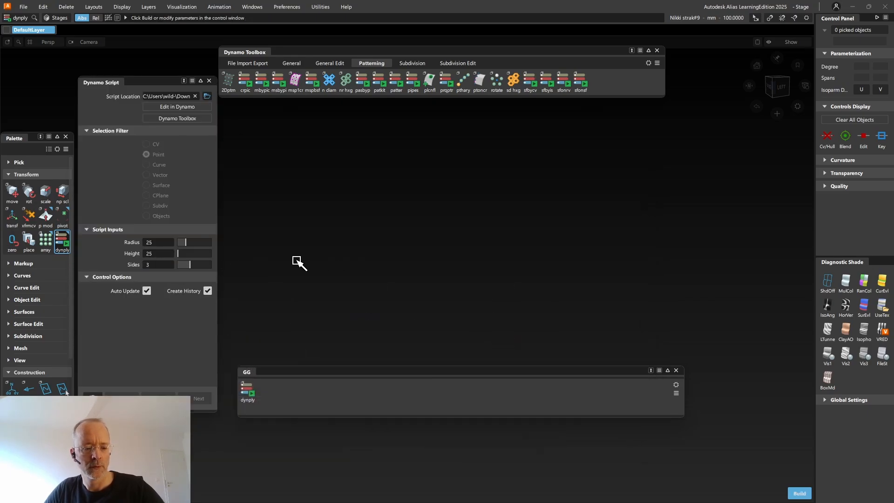
left_click(57, 239)
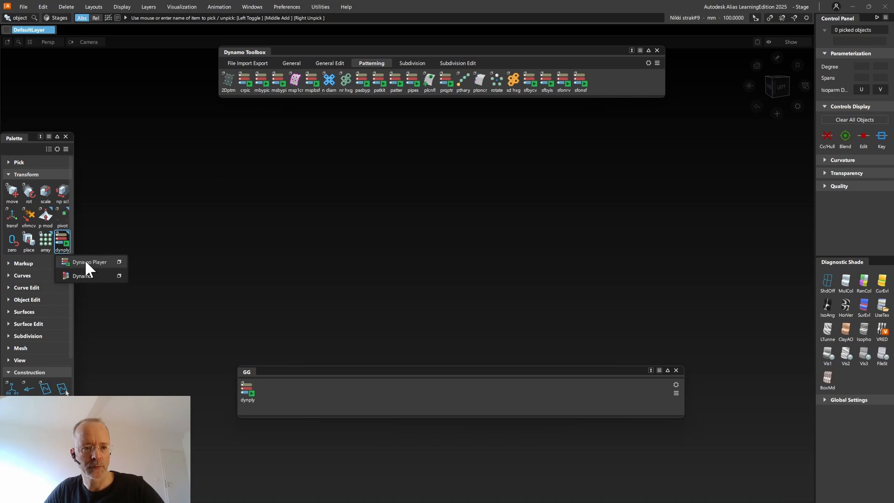
middle_click_drag(85, 261, 279, 393)
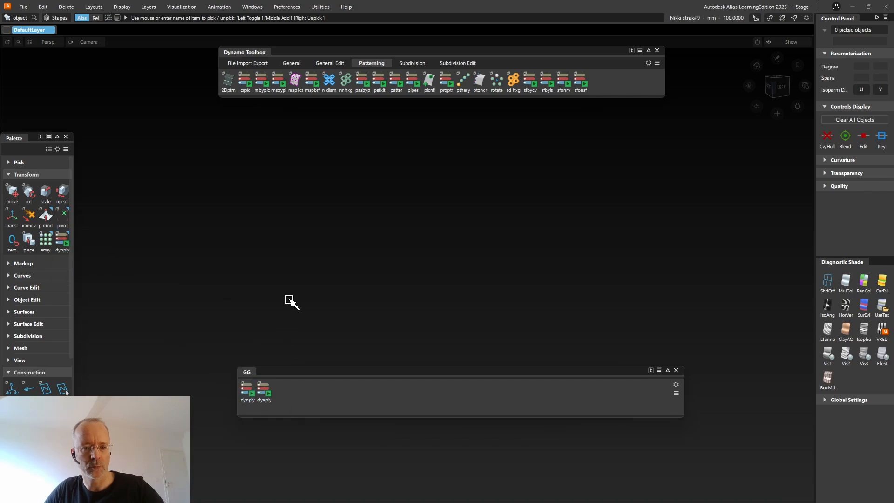
Activate the two Dynamo Player items on the GG shelf in turn to check which script each one loads.
left_click(263, 390)
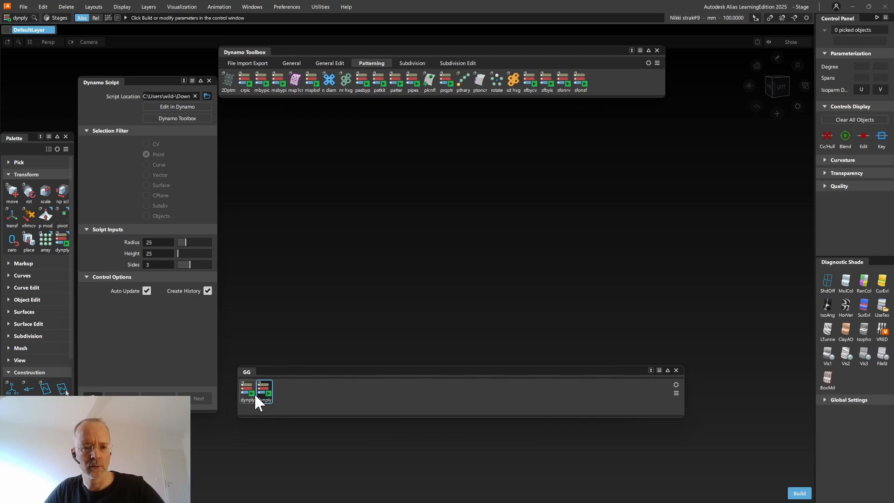
left_click(247, 390)
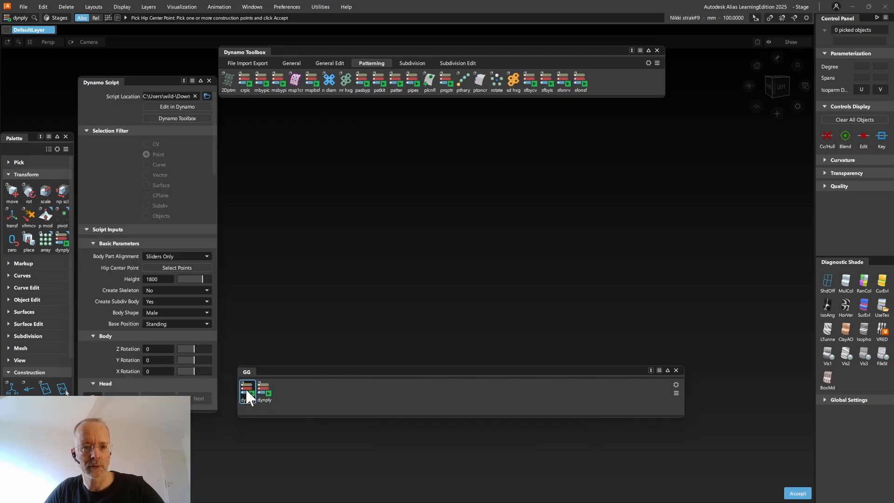
left_click(263, 391)
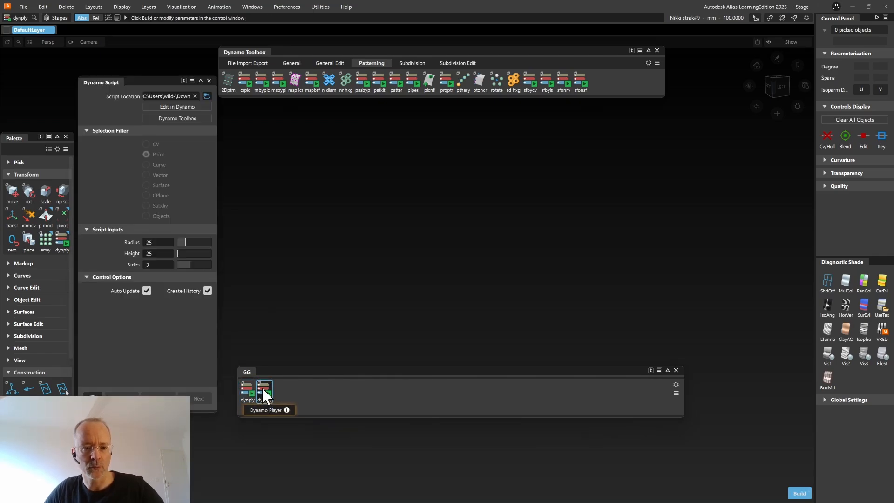
Rename the second GG shelf item with the short name "cr sl" and the long name "Create Solid".
double_click(263, 390)
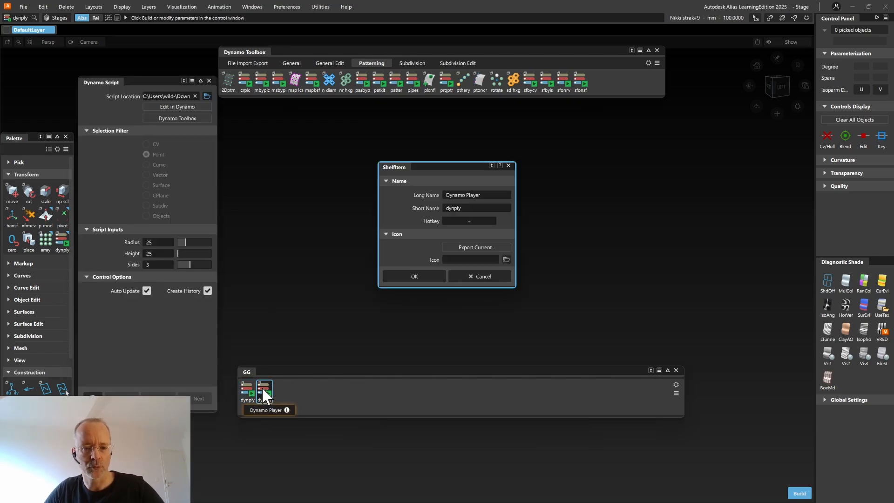
double_click(479, 208)
type("cr sl")
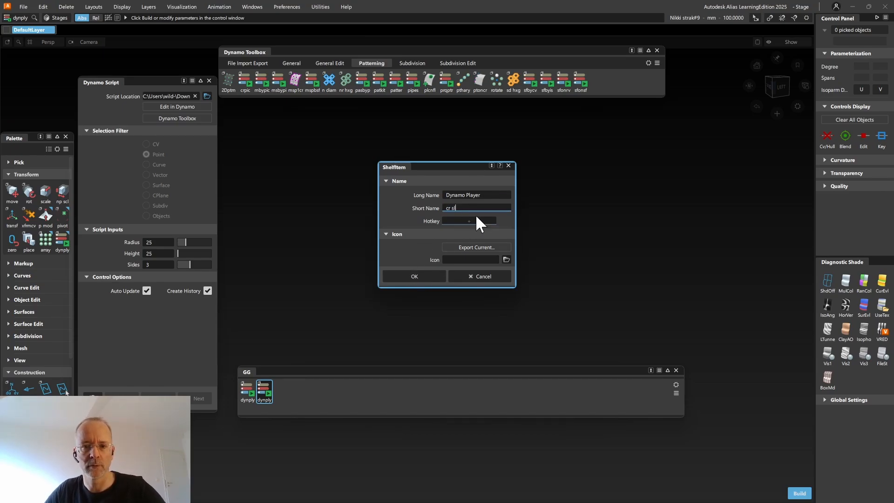
double_click(491, 195)
key("BackSpace")
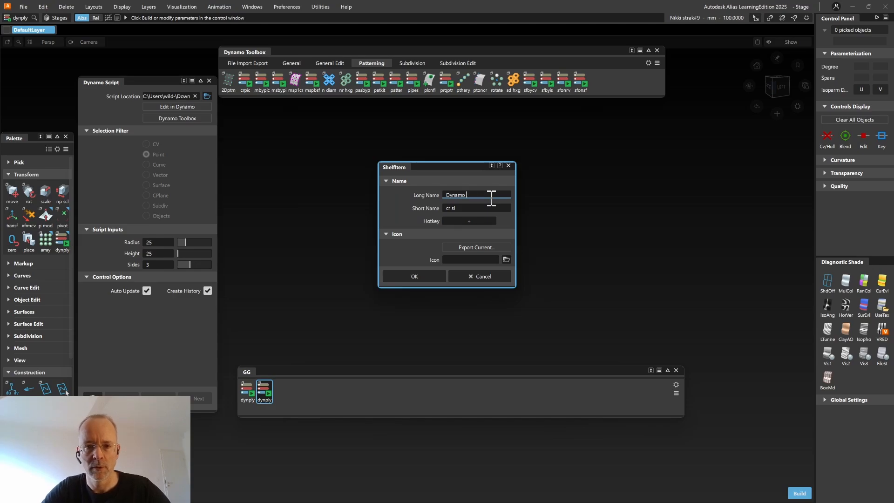
key("ctrl+BackSpace")
type("Crea")
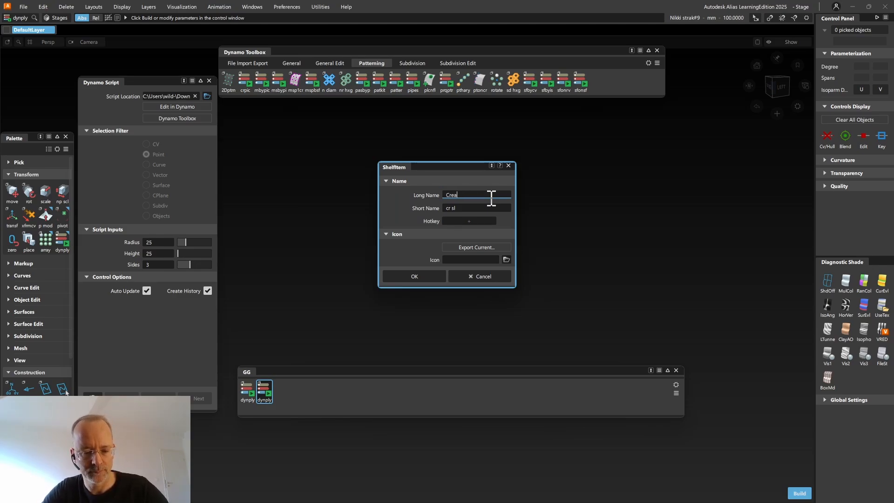
type("te Solid")
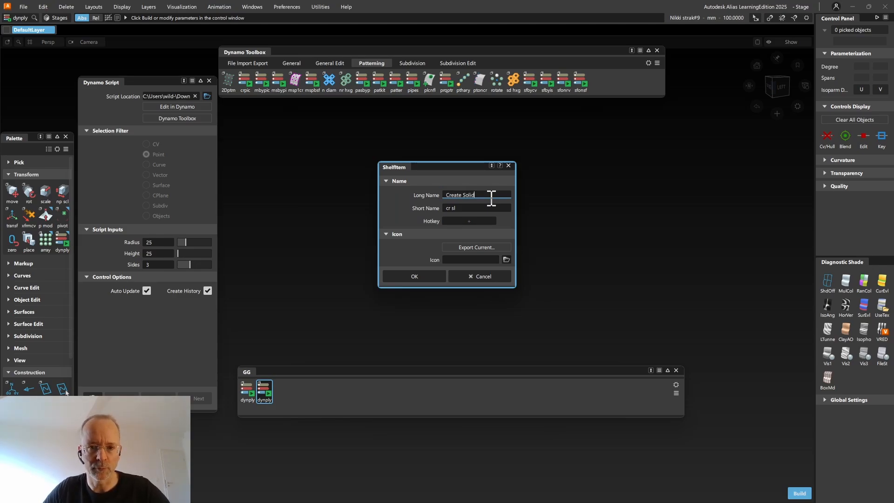
left_click(414, 277)
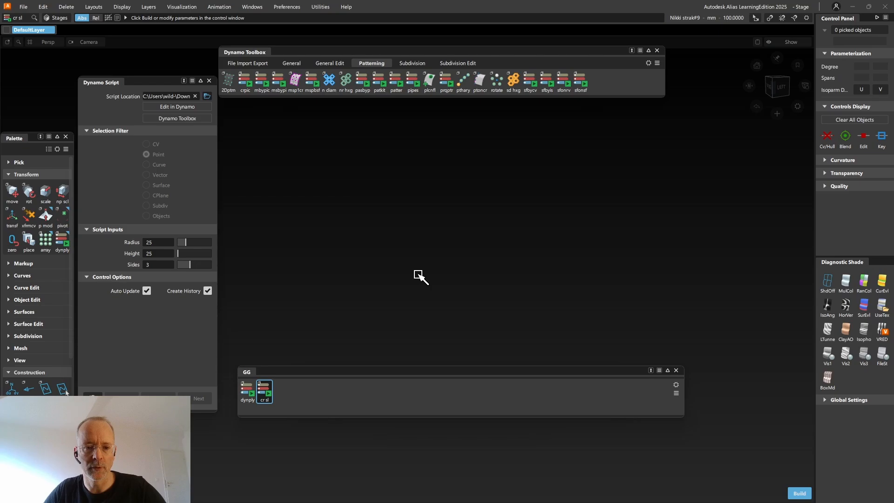
Rename the first GG shelf item with the short name "mankin" and the long name "Manikin".
double_click(250, 386)
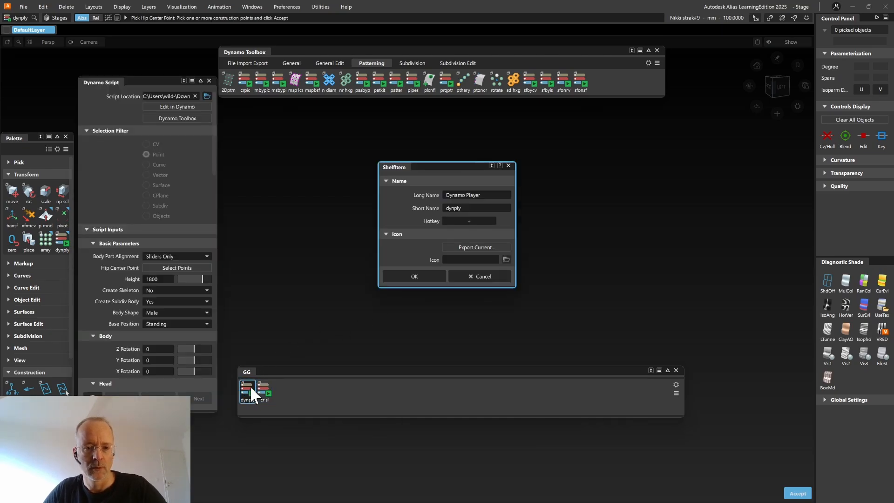
double_click(471, 209)
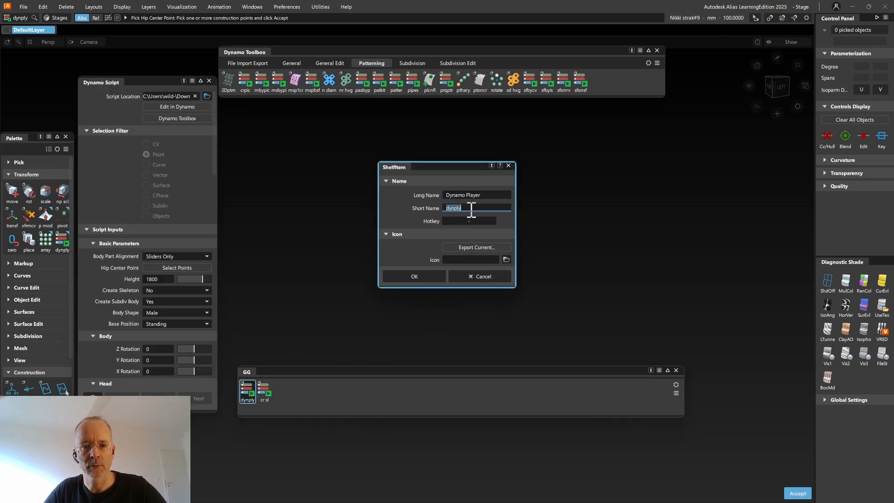
type("mank")
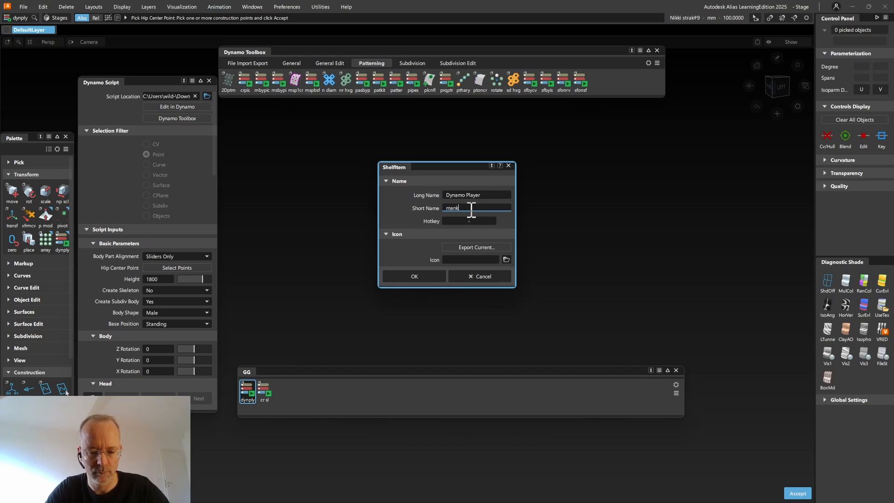
type("in")
double_click(491, 194)
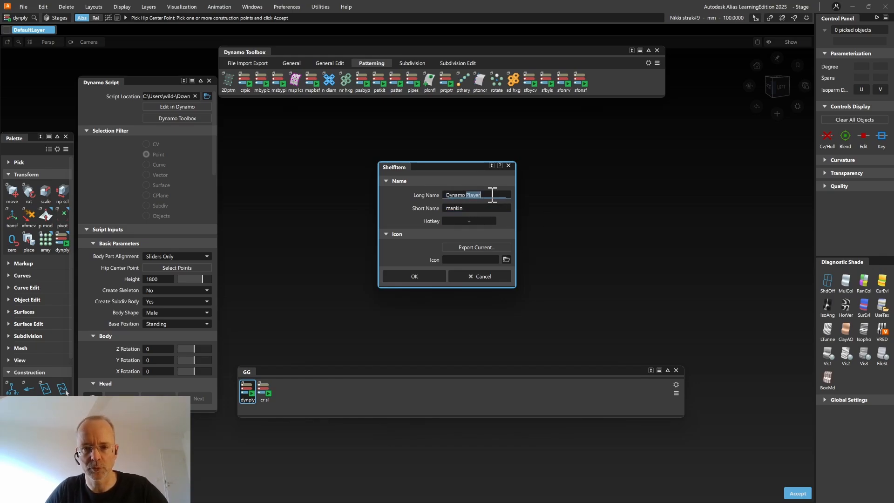
key("BackSpace")
key("BackSpace")
key("BackSpace")
key("BackSpace")
key("BackSpace")
key("BackSpace")
key("BackSpace")
key("BackSpace")
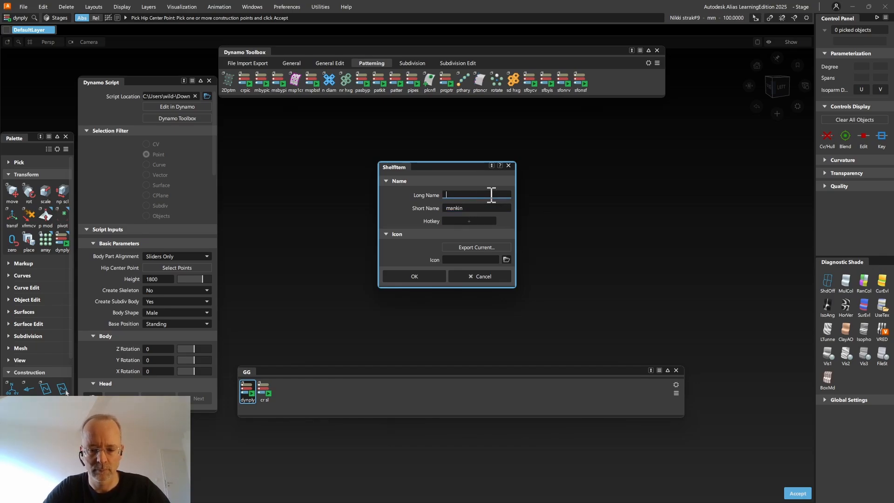
type("Manikin")
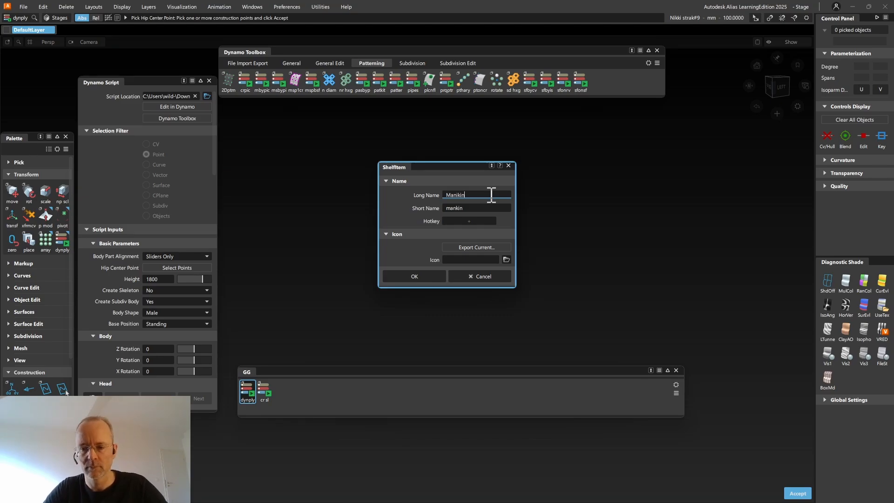
key("Return")
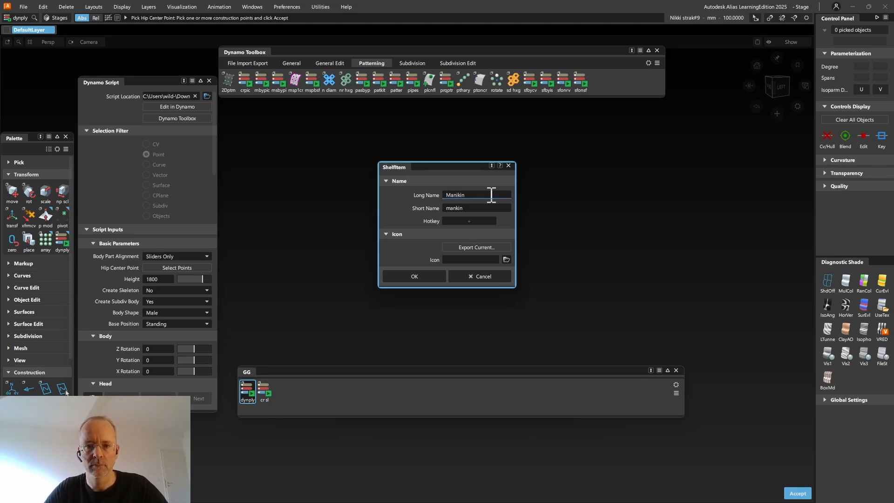
left_click(411, 275)
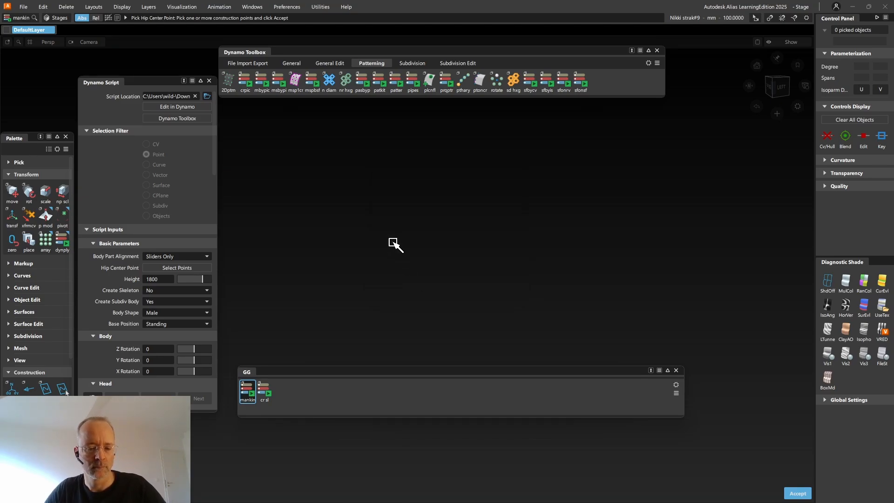
Exit the active tool, then activate the renamed Manikin and Create Solid shelf items in turn to check their scripts.
left_click_drag(393, 296, 397, 208, "ctrl+shift")
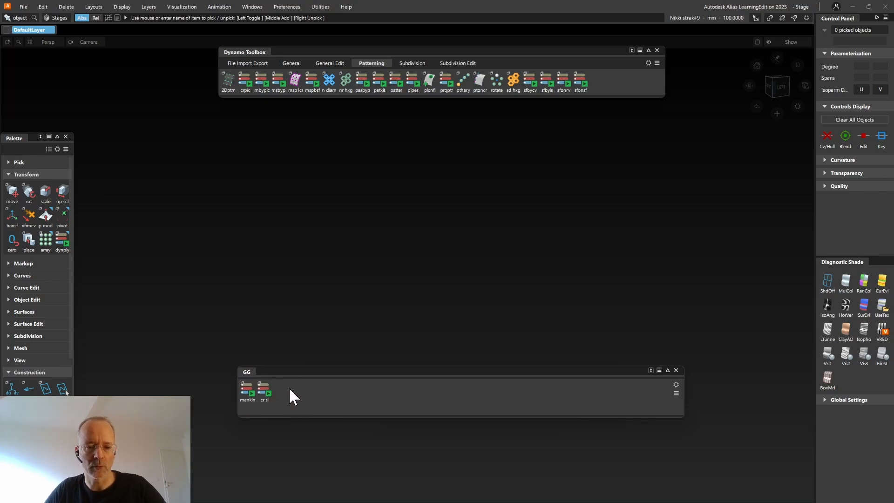
left_click(246, 389)
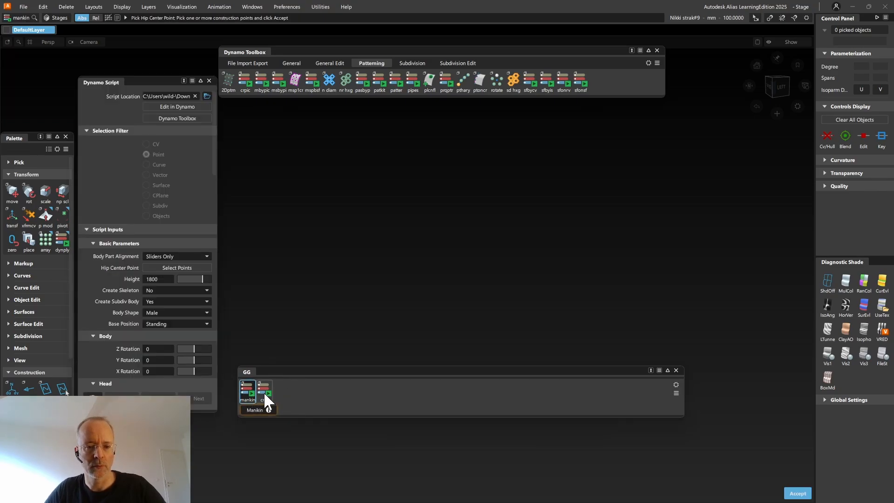
left_click(261, 390)
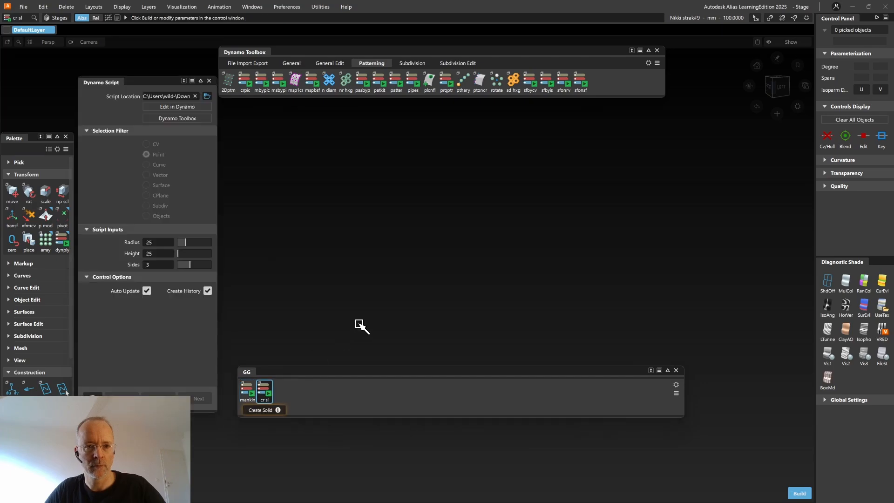